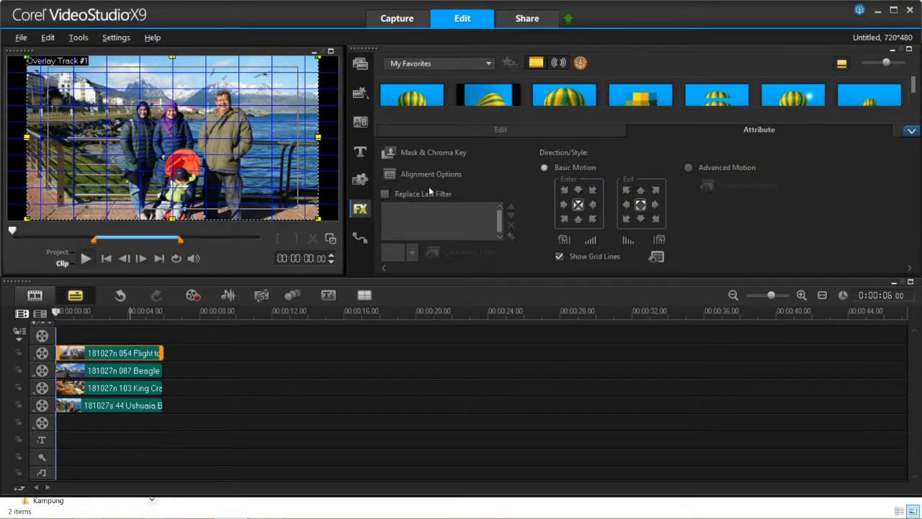
- Switch the Flight to Ushuaia clip to Advanced Motion and set its starting keyframe to position X -100, Y 100 and size 1
click(727, 170)
click(735, 182)
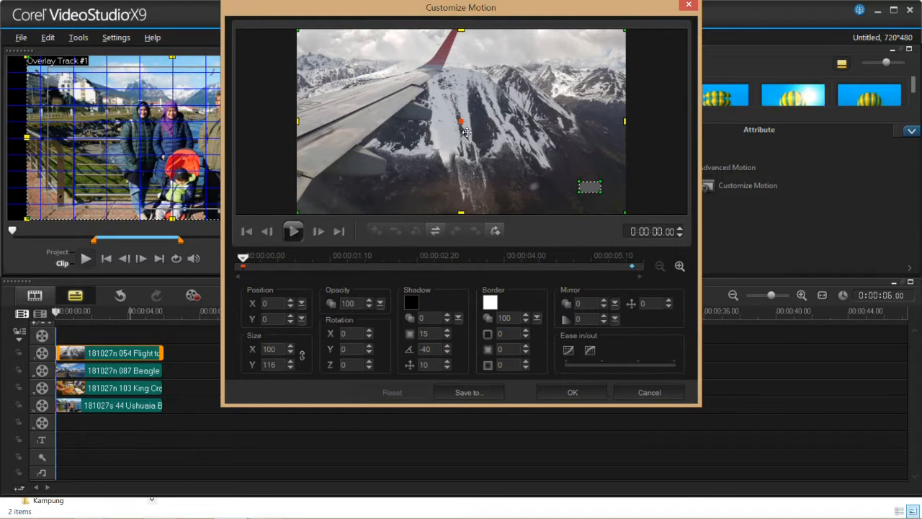
drag(467, 125, 304, 34)
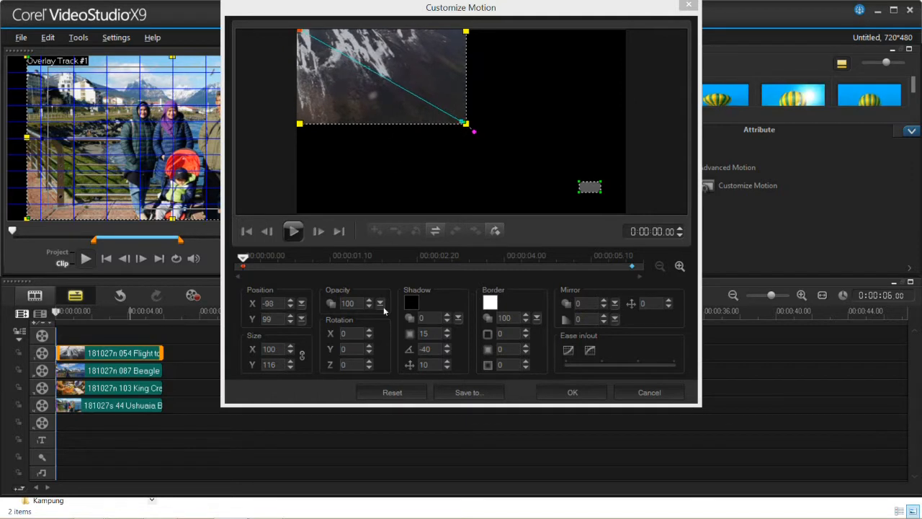
click(290, 308)
click(290, 307)
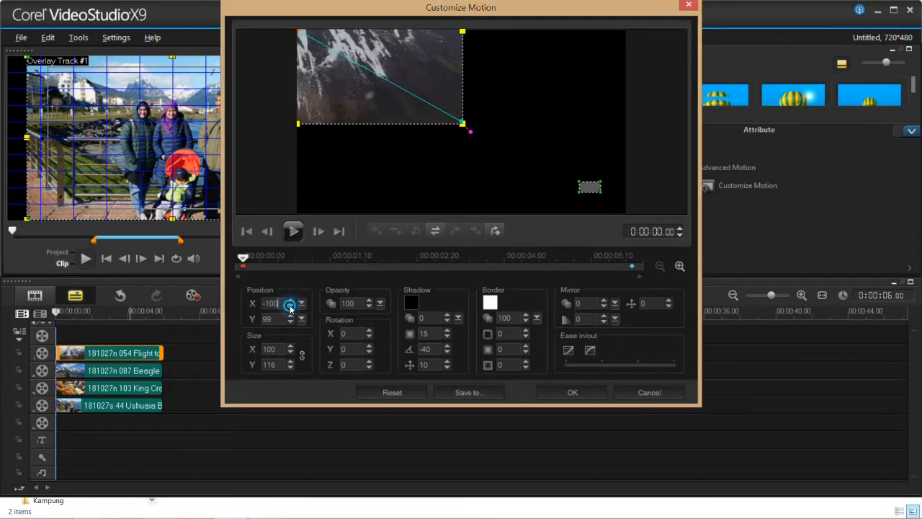
click(291, 317)
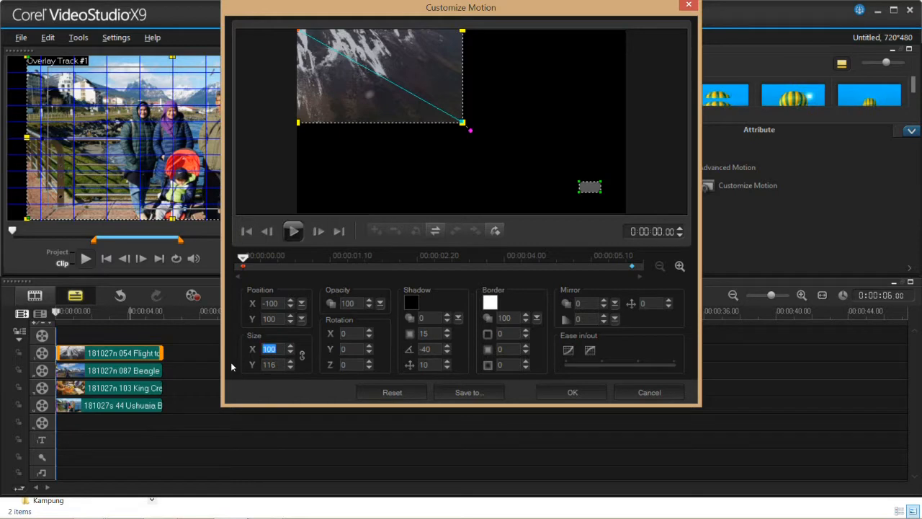
text(1)
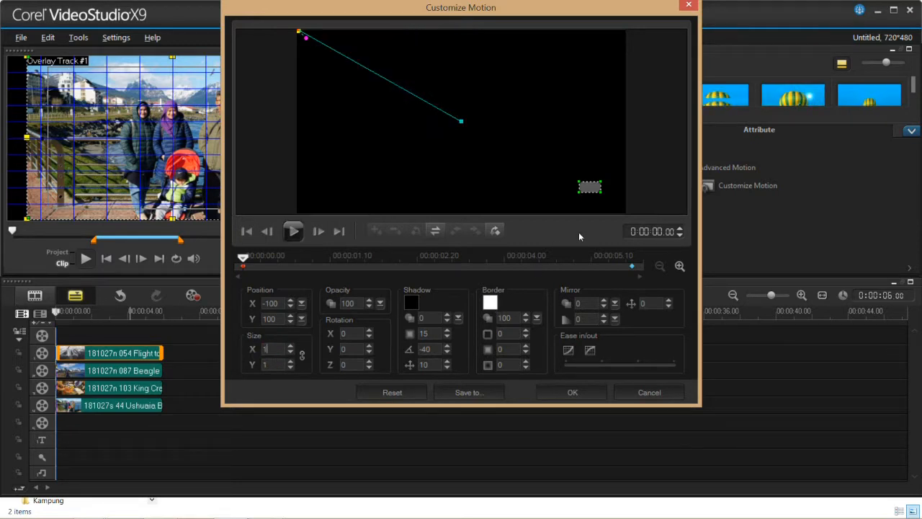
click(579, 390)
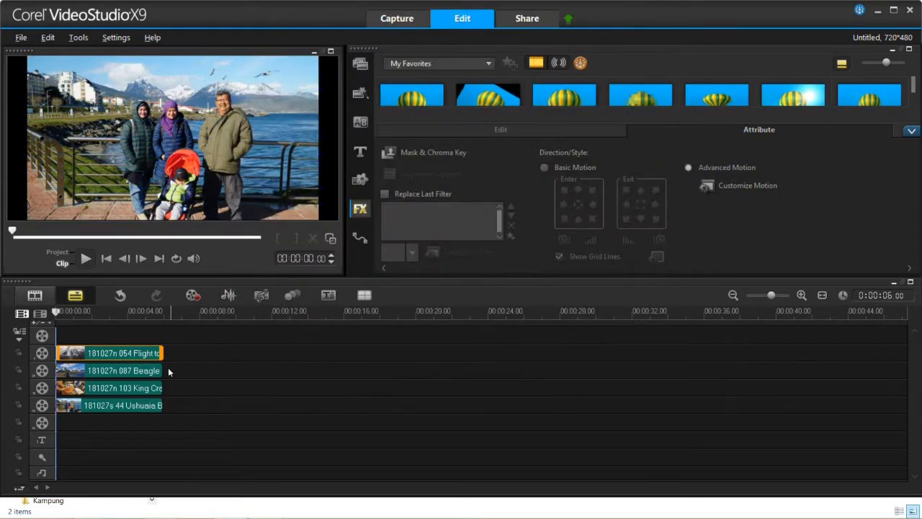
- Switch the Beagle Channel clip on Overlay Track #2 to Advanced Motion, starting at position X 100, Y 100 with size 1
click(147, 371)
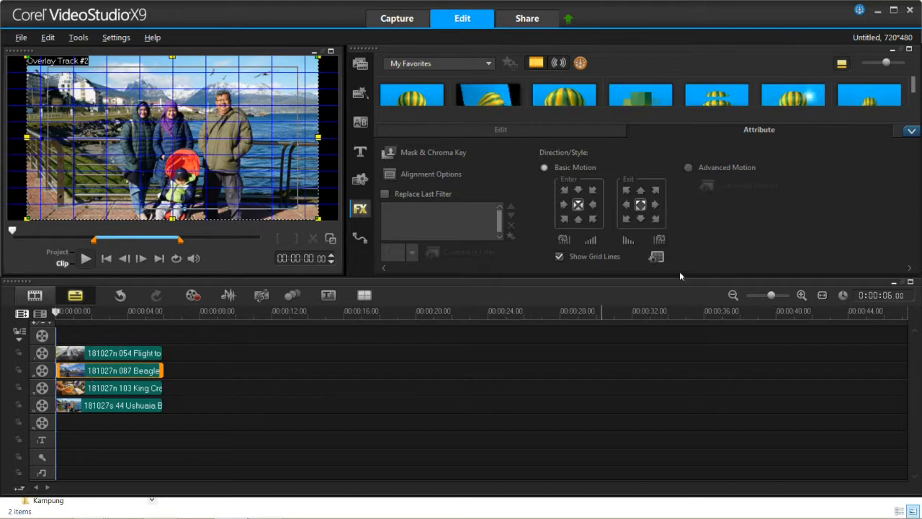
click(727, 167)
click(747, 185)
drag(466, 124, 632, 35)
click(290, 301)
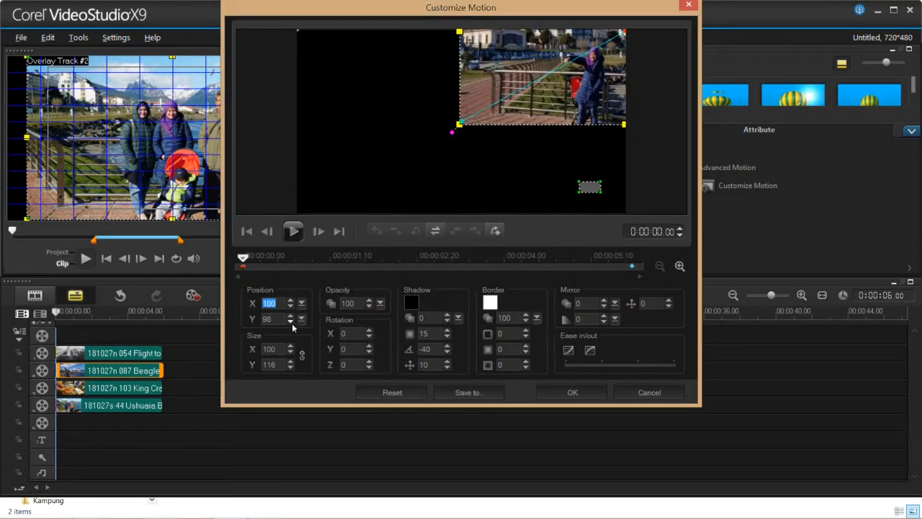
double_click(290, 316)
drag(280, 349, 238, 355)
text(1)
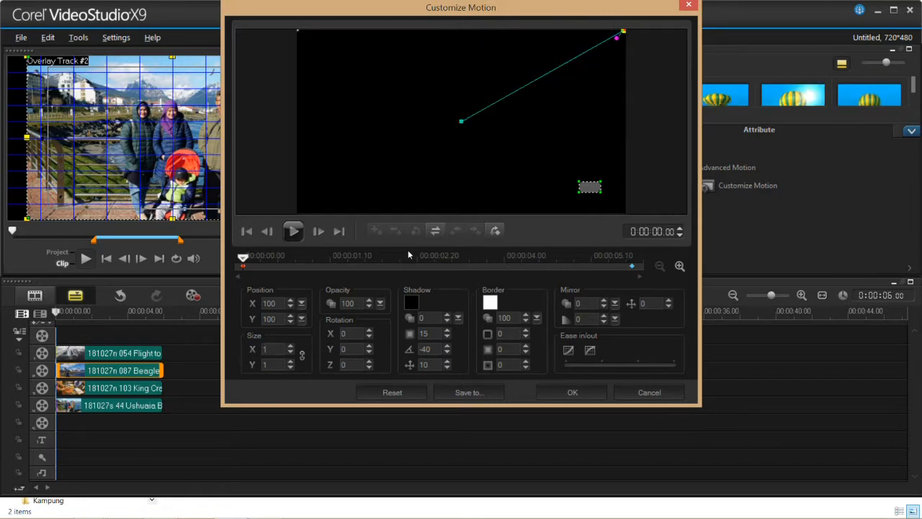
click(576, 392)
- Switch the King Crab Dinner clip to Advanced Motion and set its starting position to X -100, Y -100
click(113, 392)
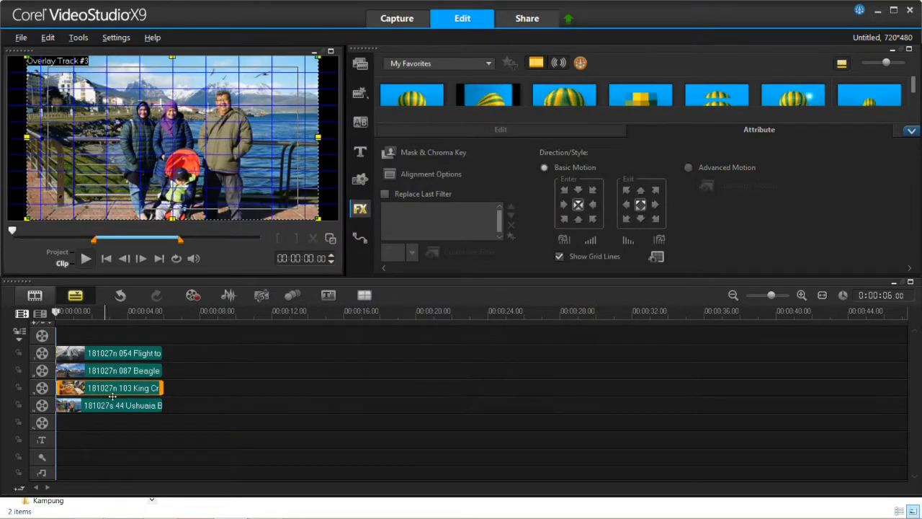
click(733, 167)
click(745, 186)
drag(470, 131, 311, 220)
double_click(290, 307)
click(290, 322)
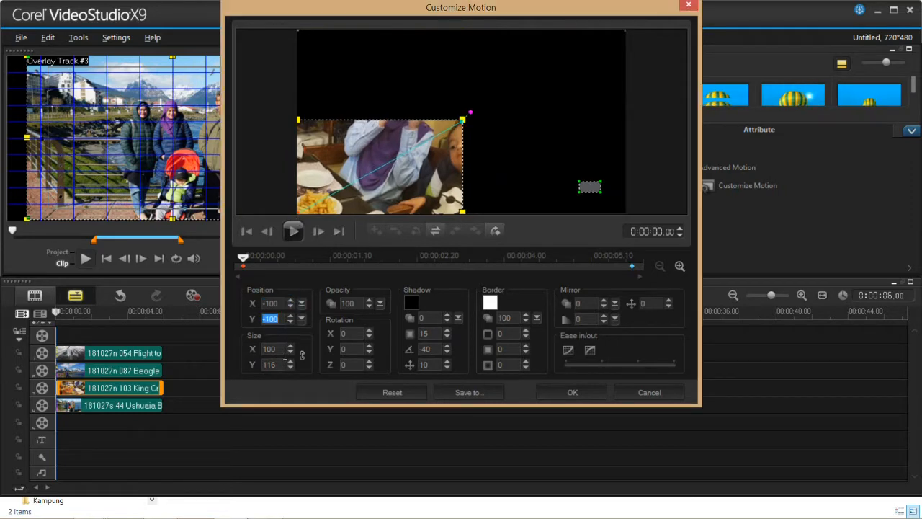
click(590, 394)
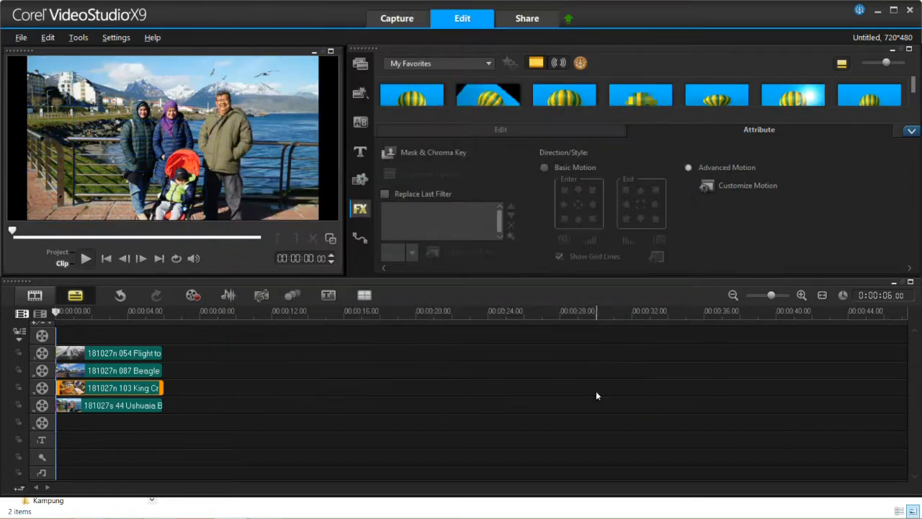
- Switch the Ushuaia Beagle Channel clip on Overlay Track #4 to Advanced Motion, starting at position X 100, Y -100 with size 1
click(123, 406)
click(725, 168)
click(742, 186)
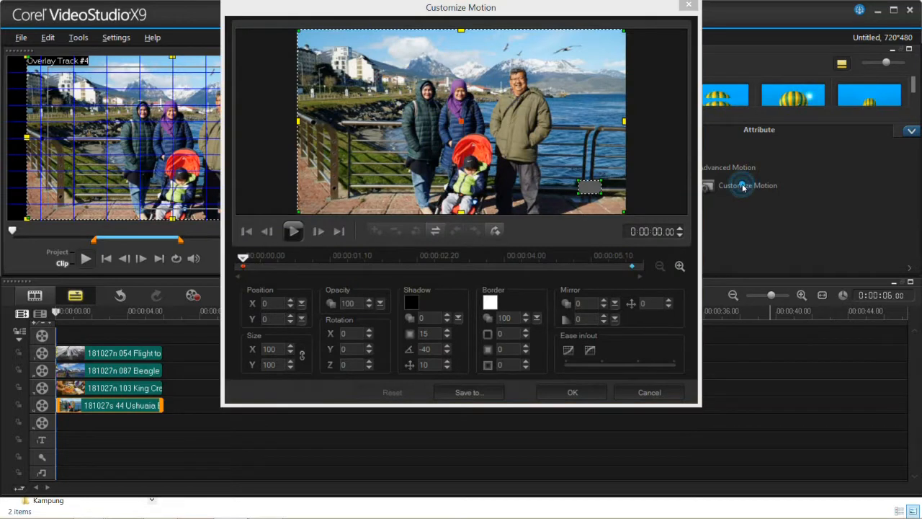
drag(466, 150, 626, 239)
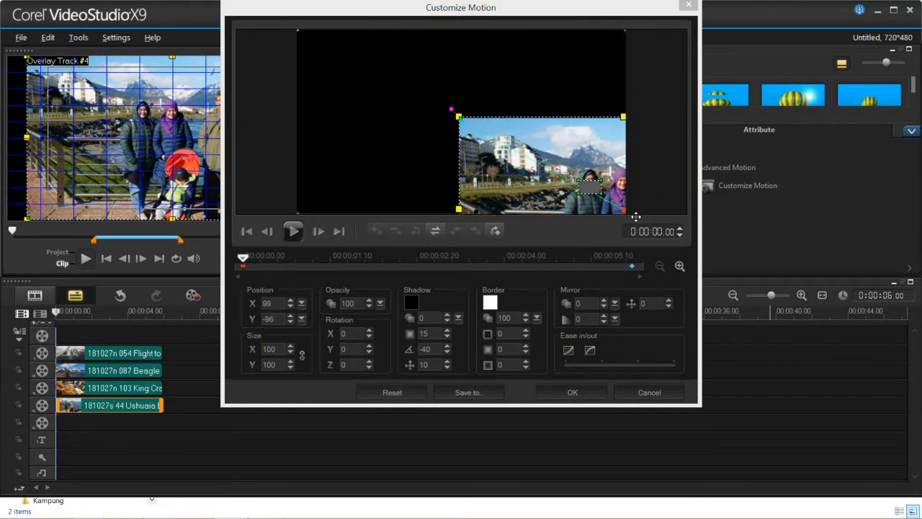
click(291, 300)
click(290, 321)
double_click(278, 349)
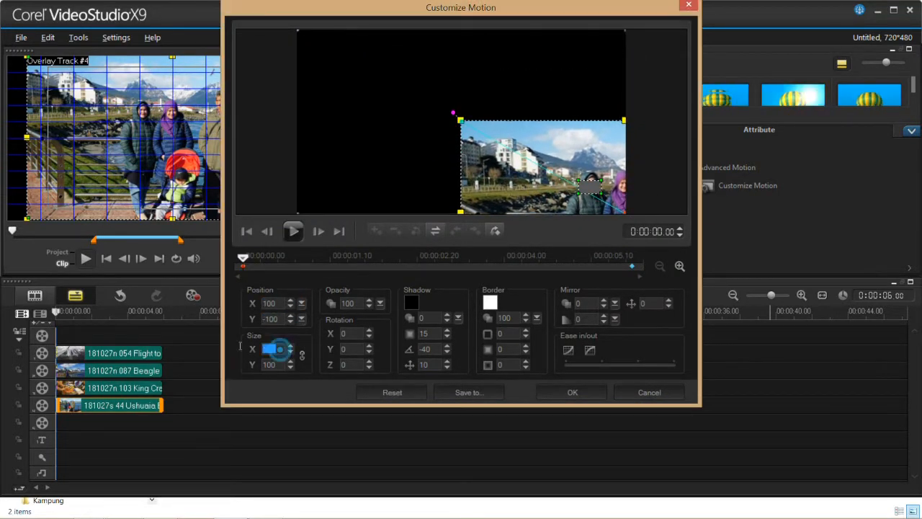
text(1)
click(572, 393)
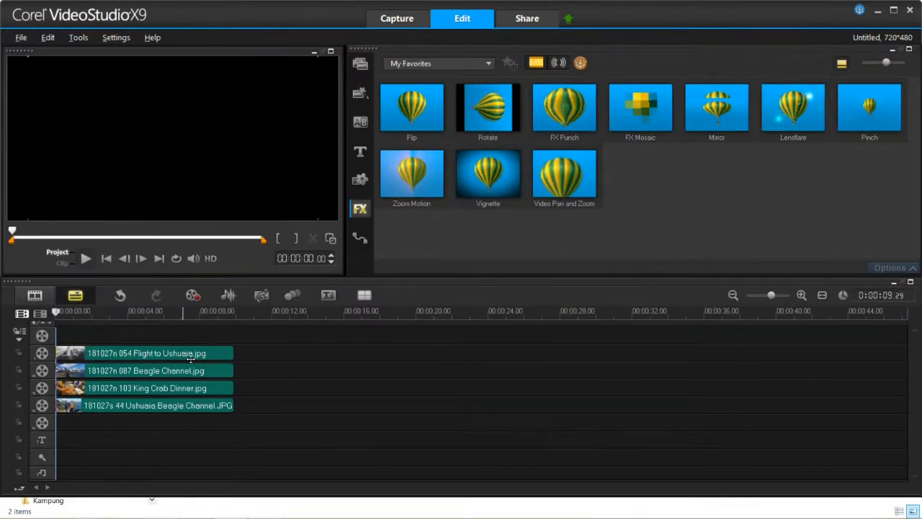
- Open the custom motion settings of the Flight to Ushuaia clip and add a keyframe at 0:00:01.15
click(194, 354)
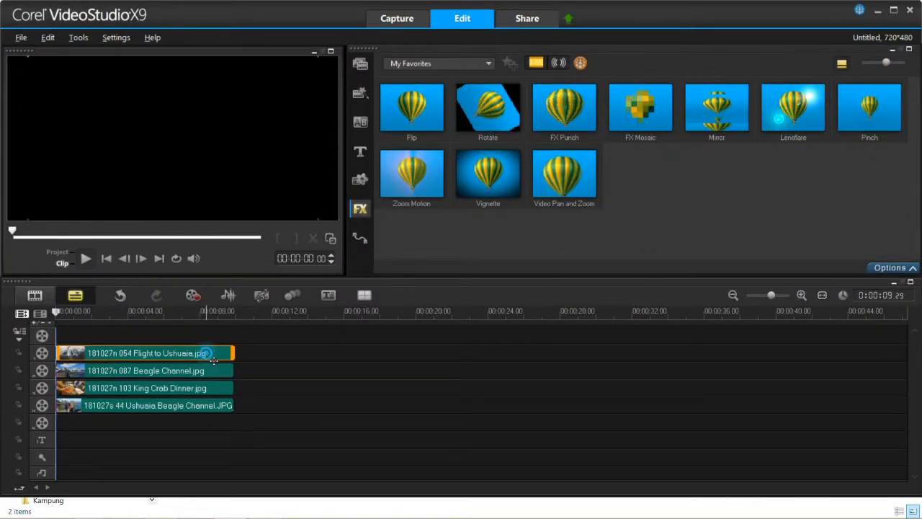
double_click(208, 353)
click(747, 186)
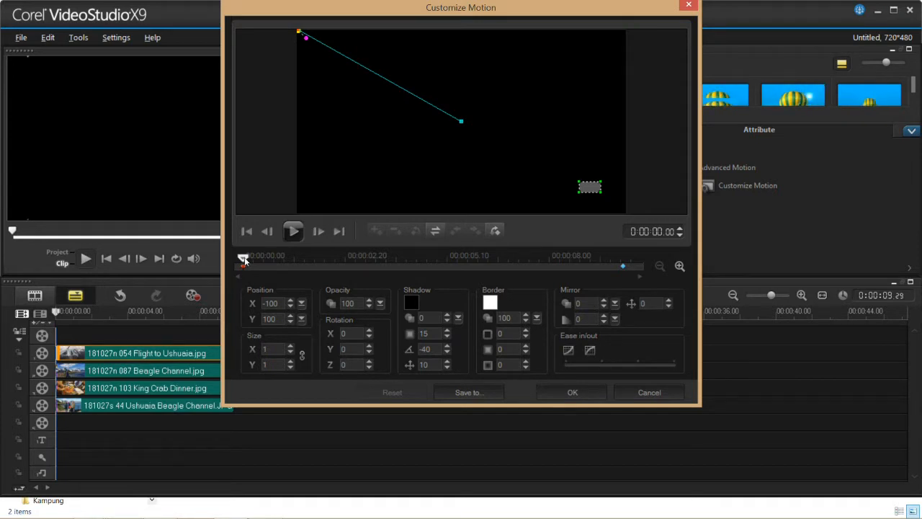
drag(243, 260, 301, 261)
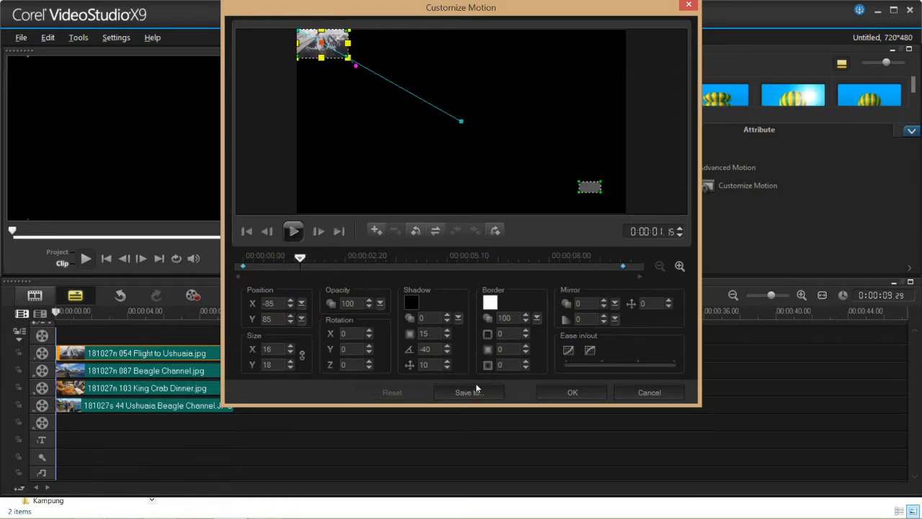
click(377, 230)
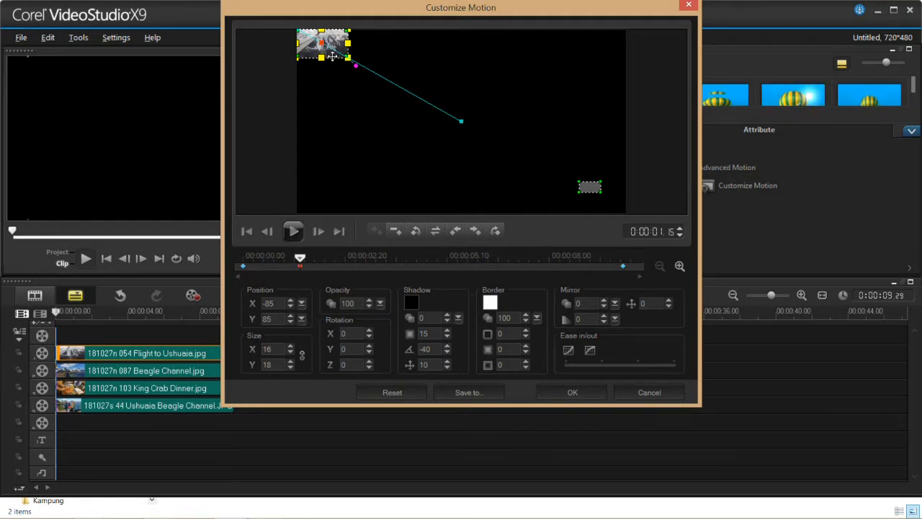
- Scale the photo to size X 40 at the 0:00:01.15 keyframe and place it at about X -41, Y 40
drag(326, 48, 437, 109)
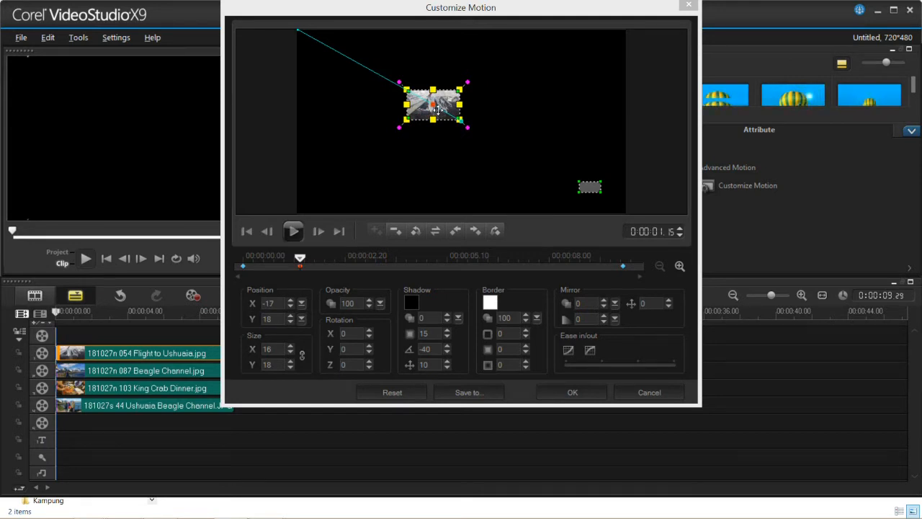
click(275, 349)
text(100)
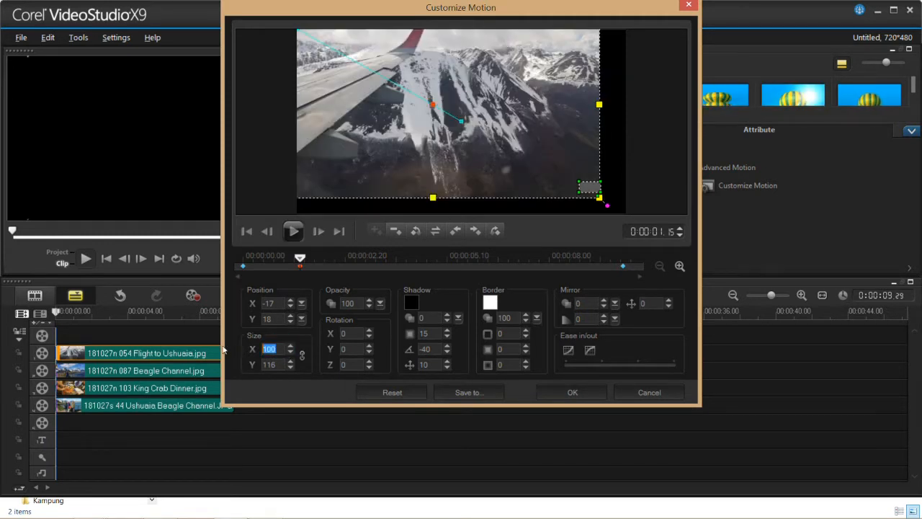
text(40)
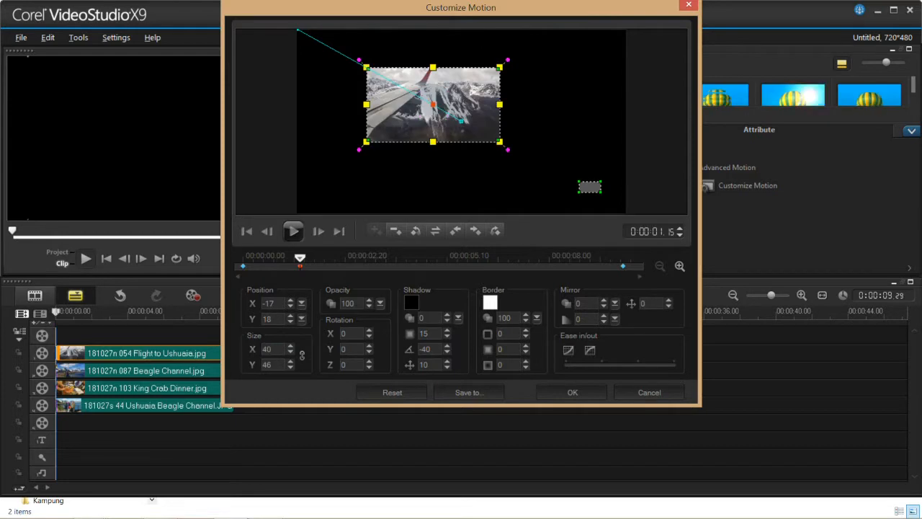
drag(437, 108, 396, 89)
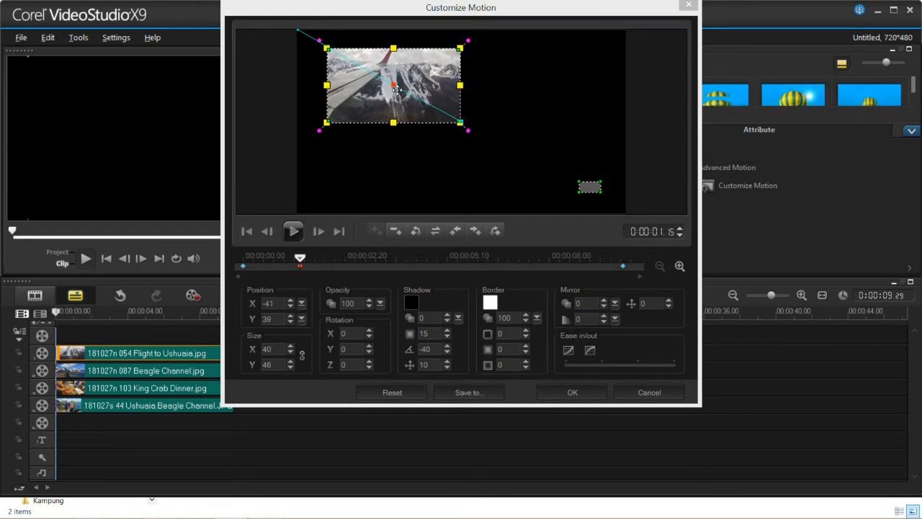
drag(396, 89, 396, 87)
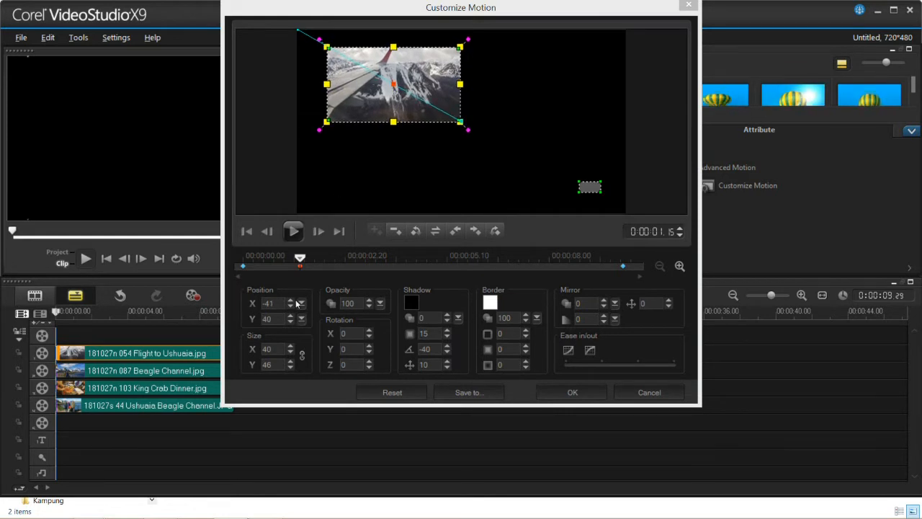
- Enlarge the photo at the 0:00:01.15 keyframe to size X 50 and nudge it to about X -43, Y 41
double_click(281, 352)
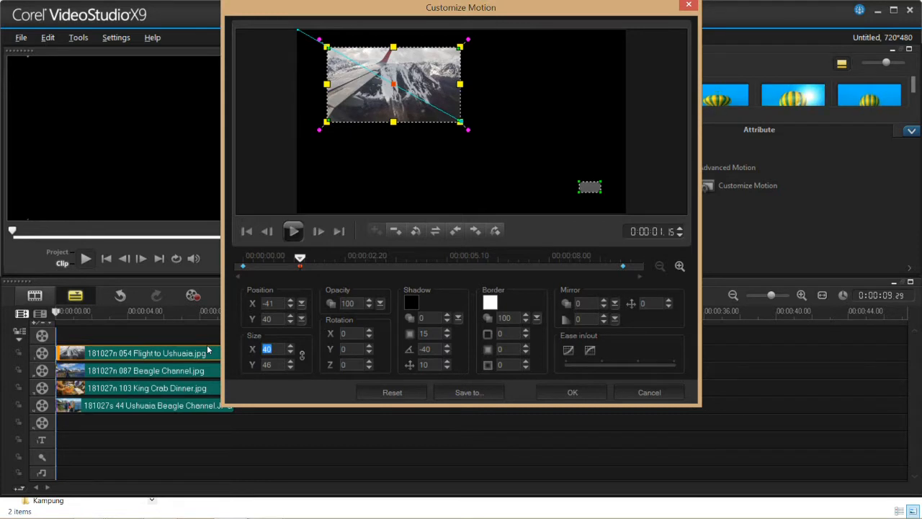
text(50)
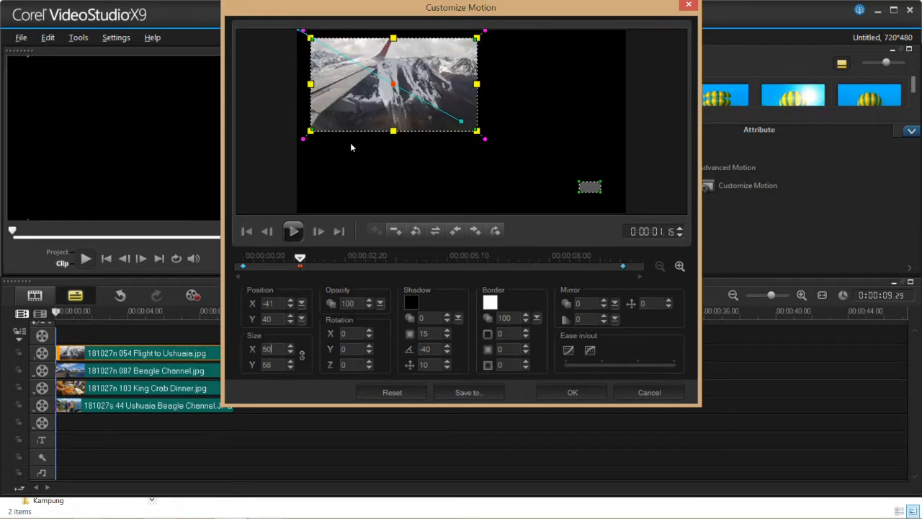
drag(398, 90, 396, 87)
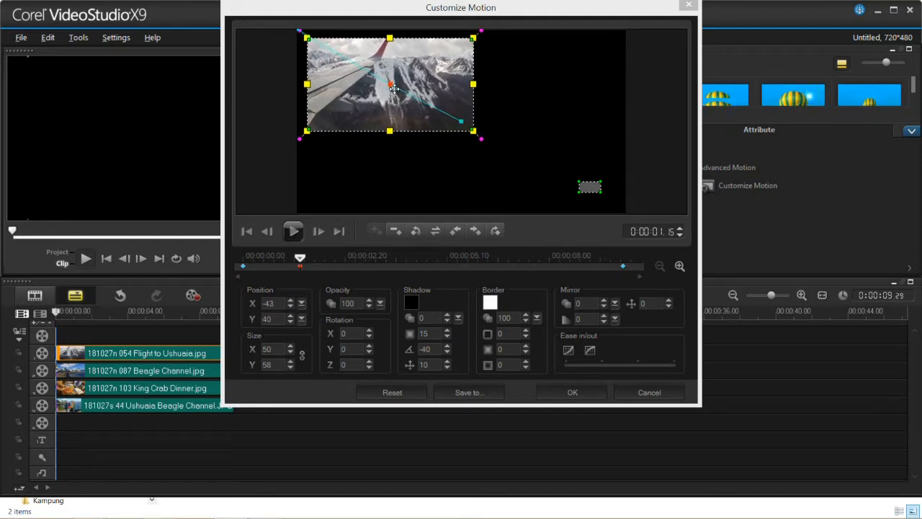
drag(394, 88, 393, 87)
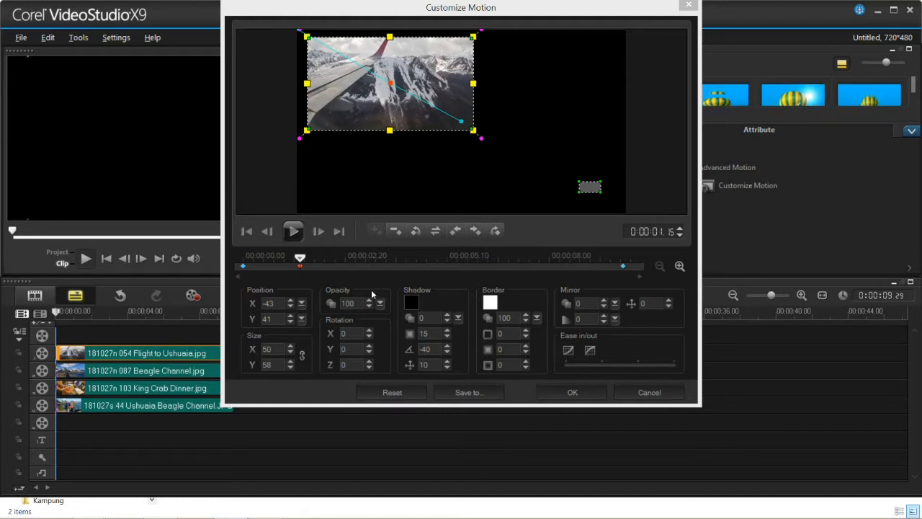
- Add another motion keyframe at 0:00:09.00 for the Flight to Ushuaia clip
drag(300, 260, 485, 261)
click(300, 265)
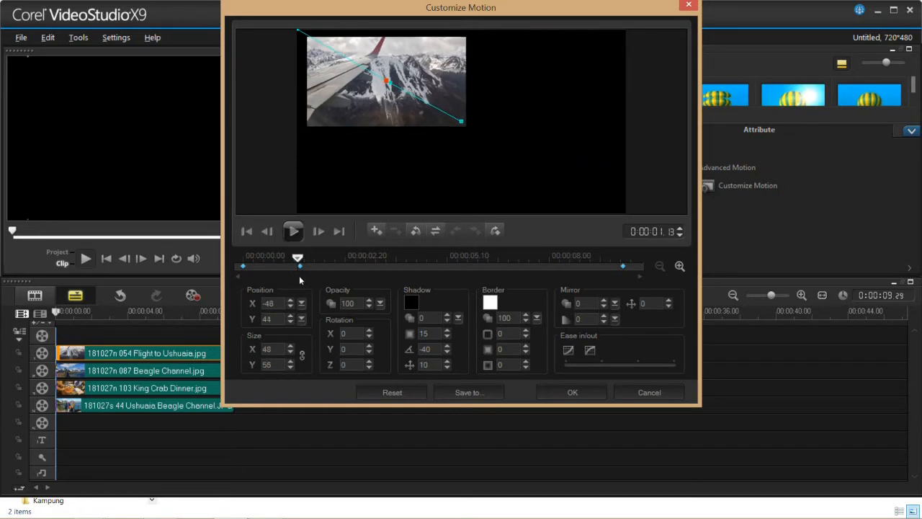
drag(300, 261, 589, 303)
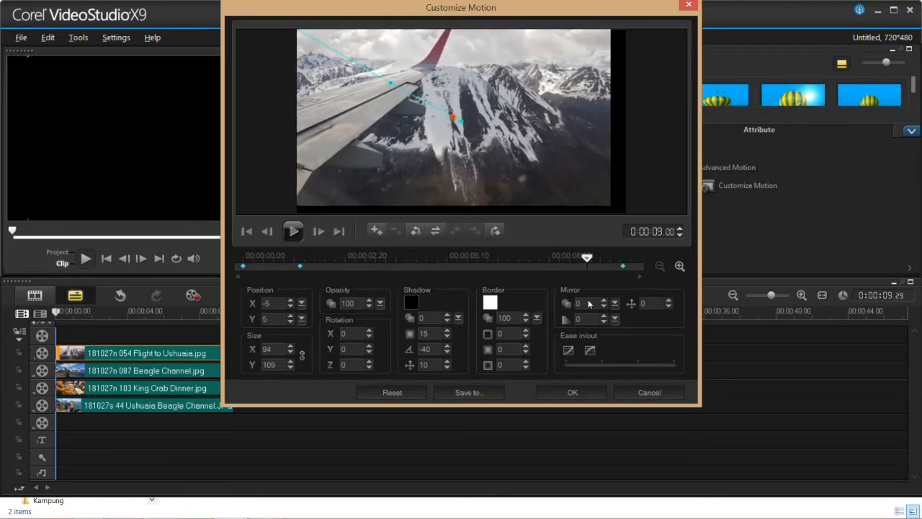
click(376, 231)
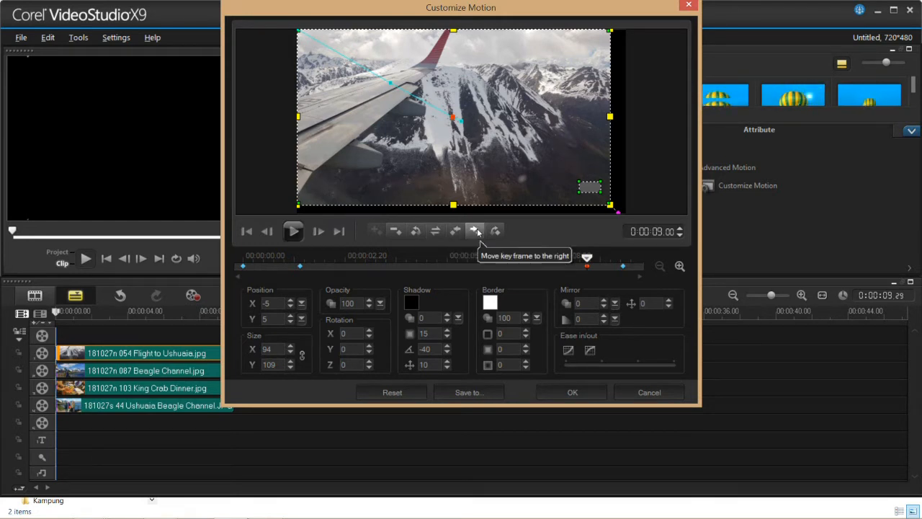
- Select the keyframe at 0:00:09.00 and set the photo's size to X 50
mouse_move(591, 261)
mouse_down()
mouse_move(302, 274)
mouse_move(587, 262)
mouse_up()
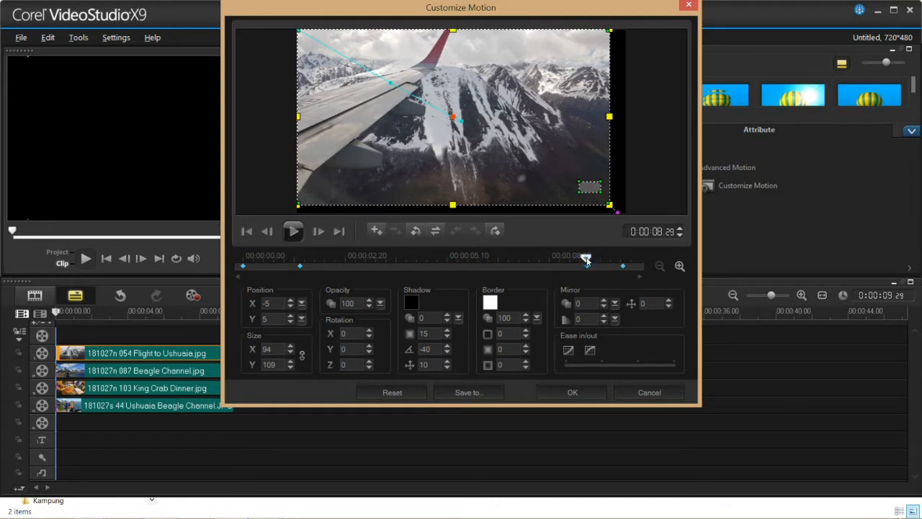
drag(586, 261, 586, 260)
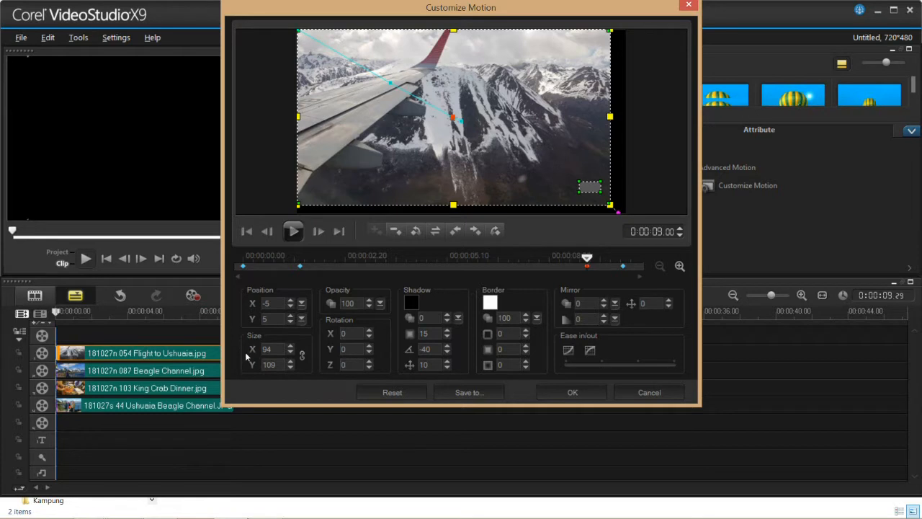
double_click(272, 348)
text(50)
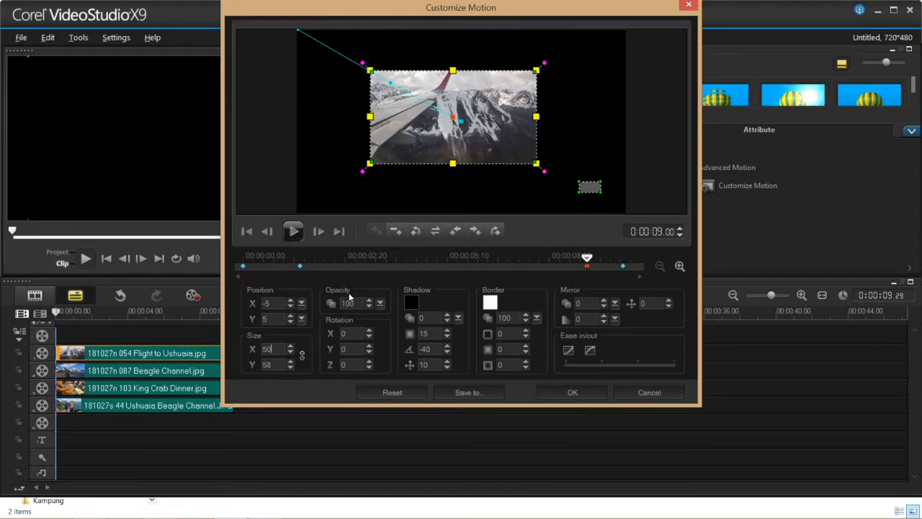
- Match the photo's position at the 0:00:09.00 keyframe to the 0:00:01.15 keyframe by setting X -43, Y 41
click(299, 266)
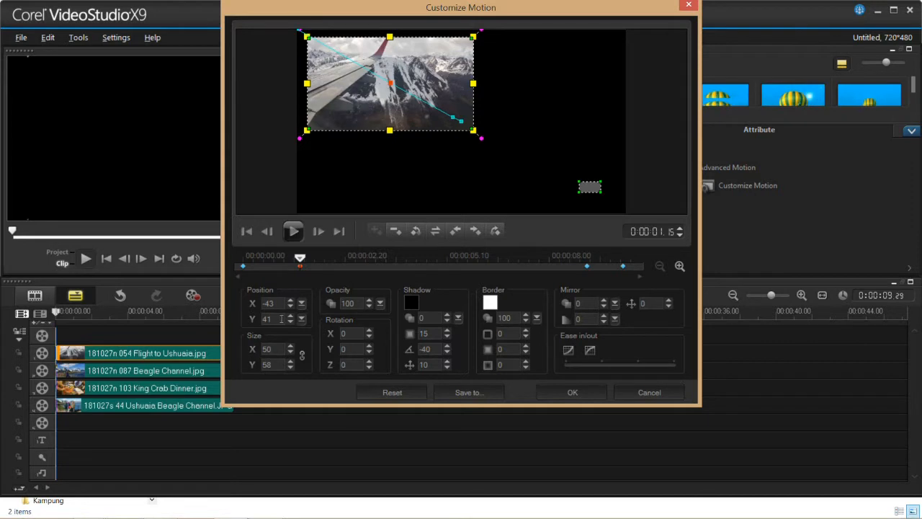
click(587, 267)
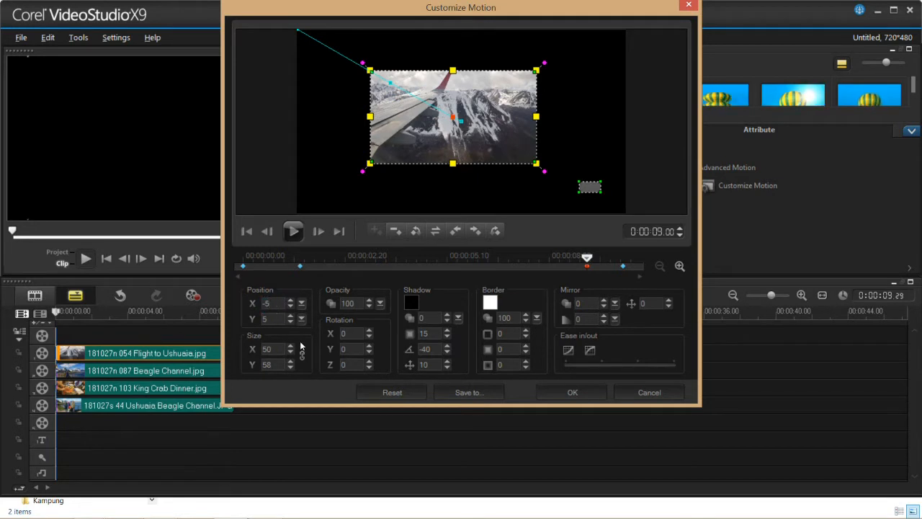
text(43)
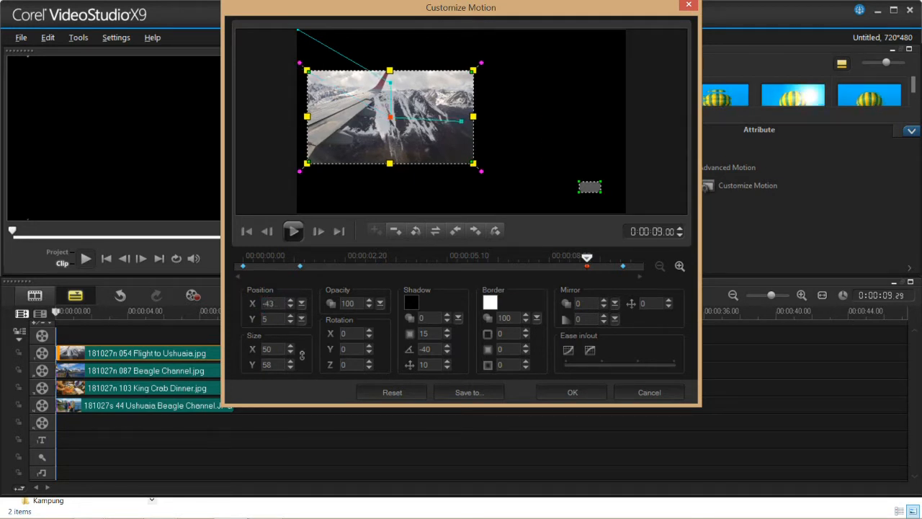
drag(274, 318, 247, 314)
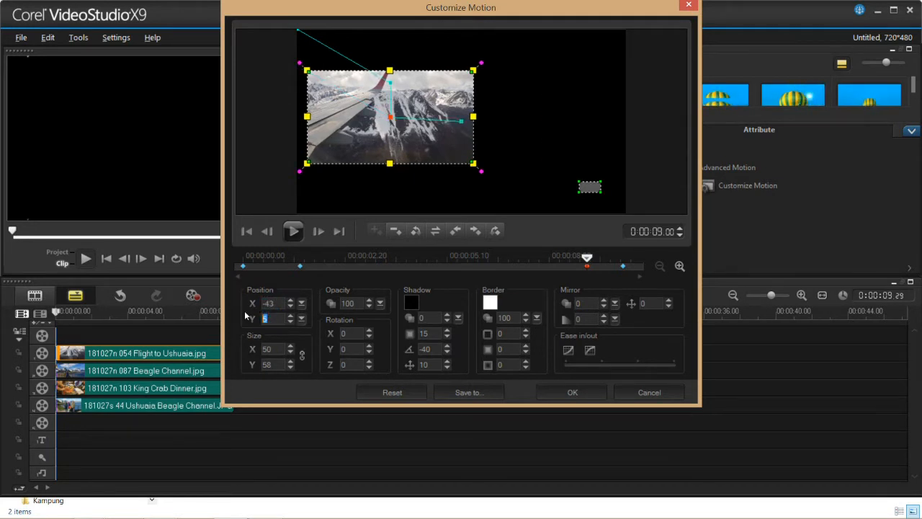
text(41)
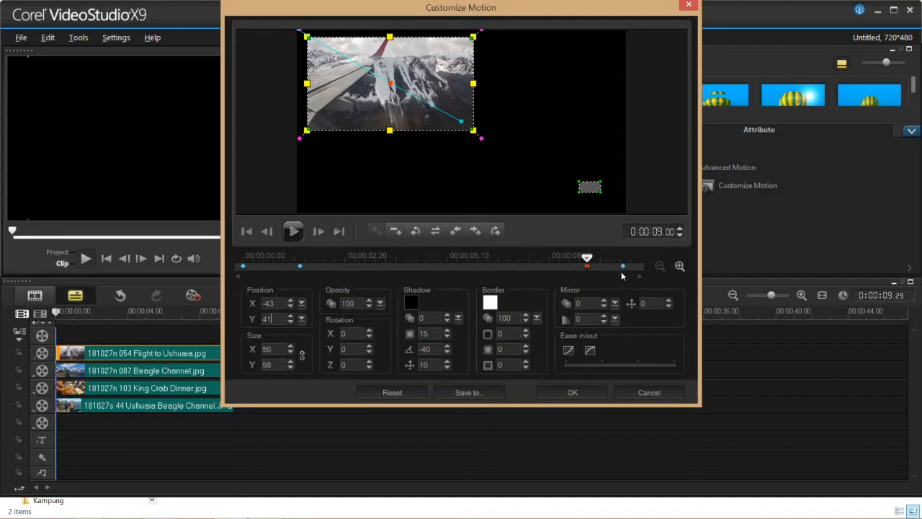
- Set the Flight to Ushuaia photo's position at the final keyframe, 0:00:09.28, to X -43, Y 41
drag(587, 257, 632, 267)
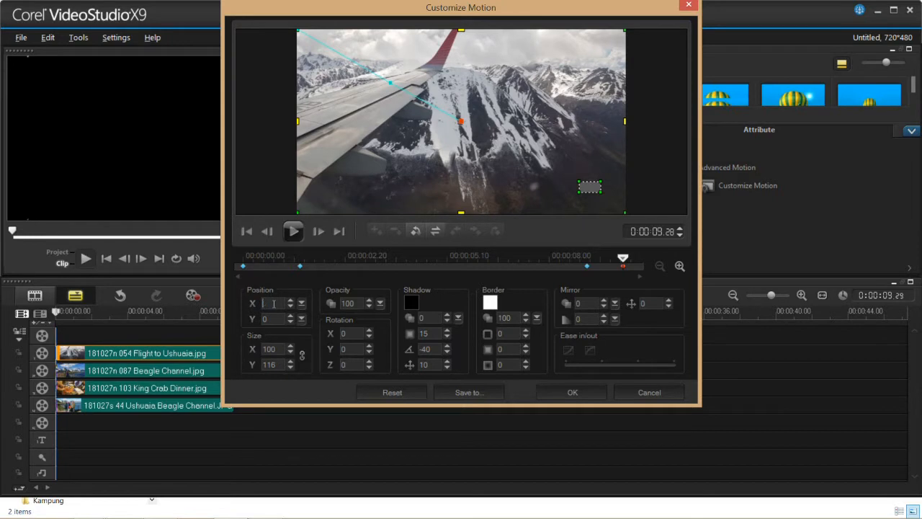
text(4)
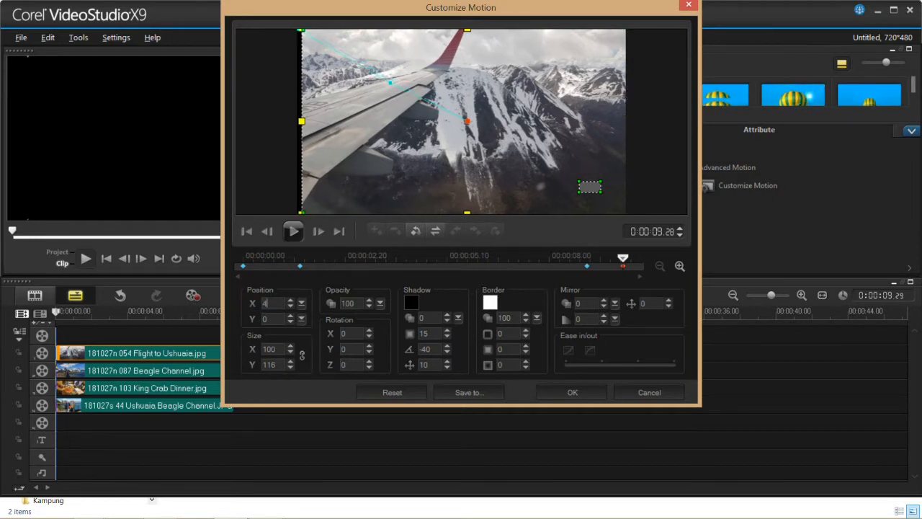
text(3143)
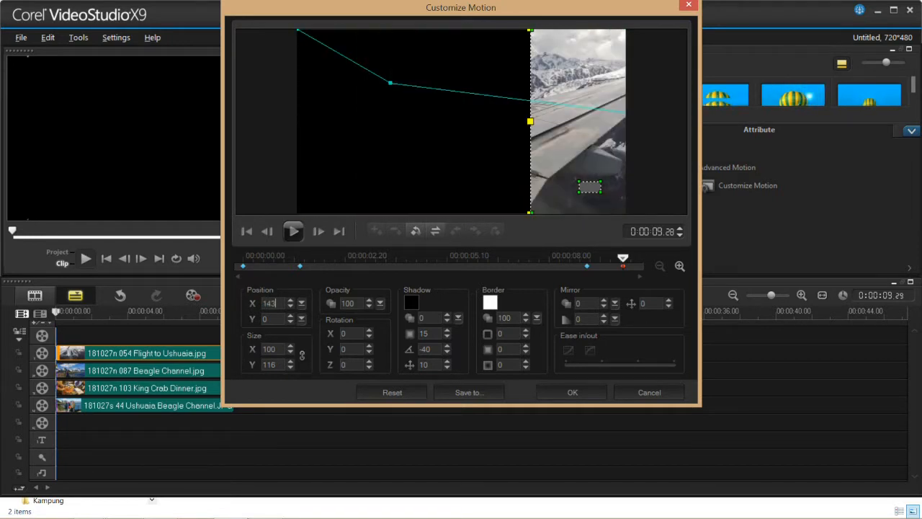
key(BackSpace)
key(BackSpace)
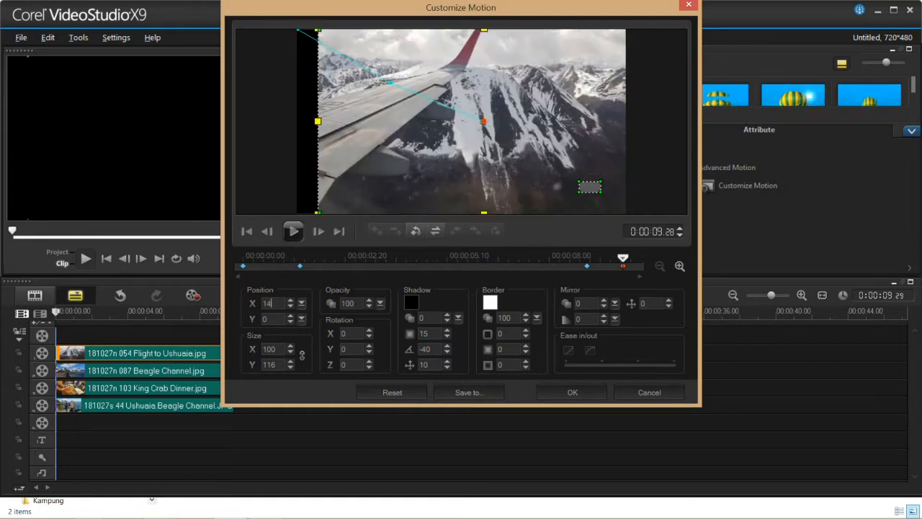
key(BackSpace)
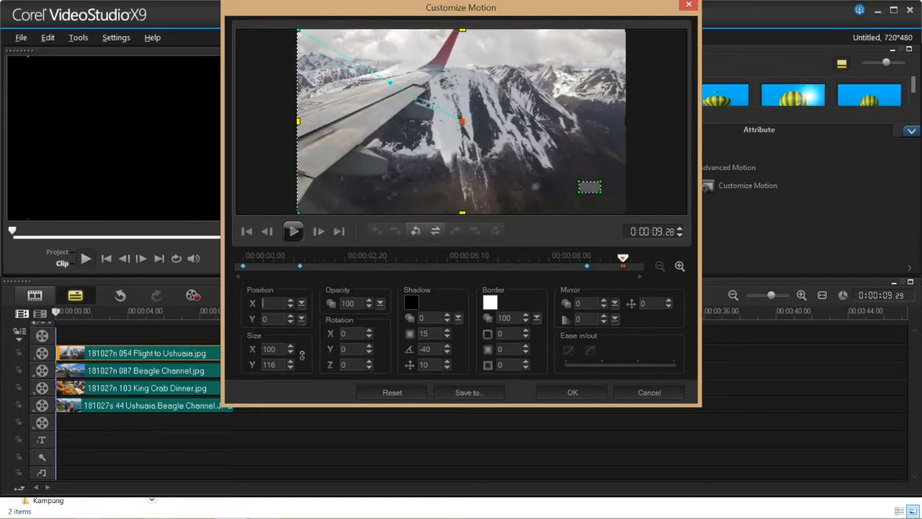
text(-43)
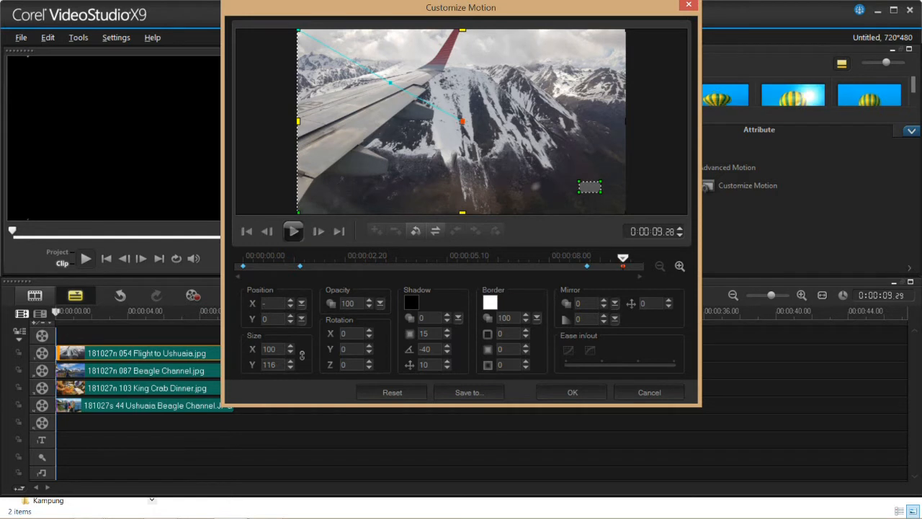
drag(274, 318, 249, 319)
text(4)
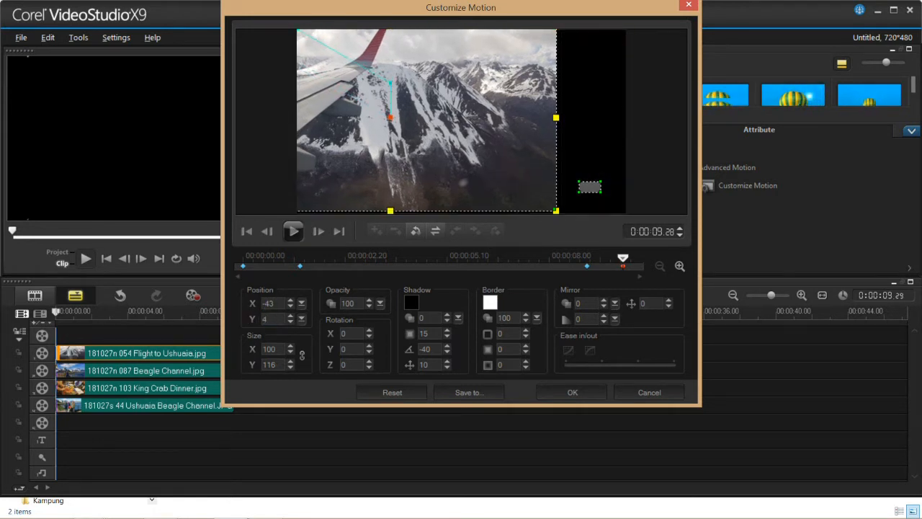
text(1)
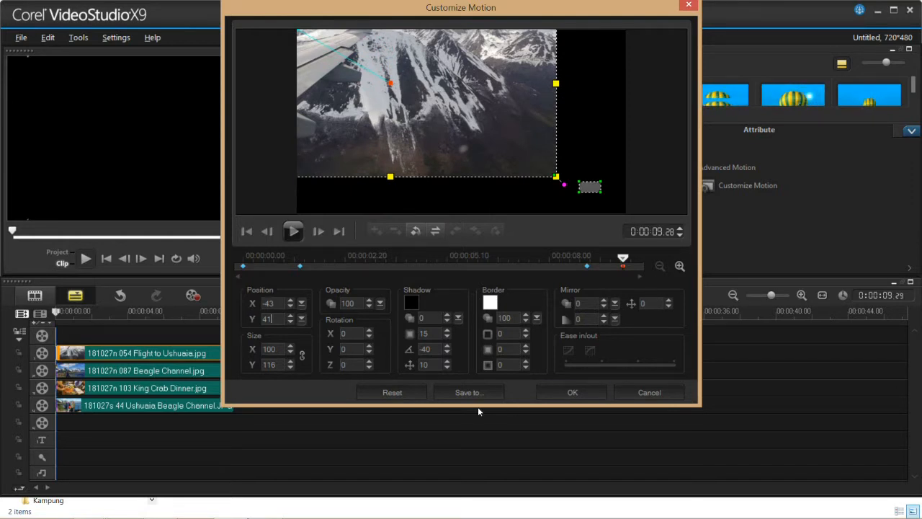
- Set the photo's size to X 50 and opacity to 0 at the final keyframe, and apply the custom motion
double_click(283, 349)
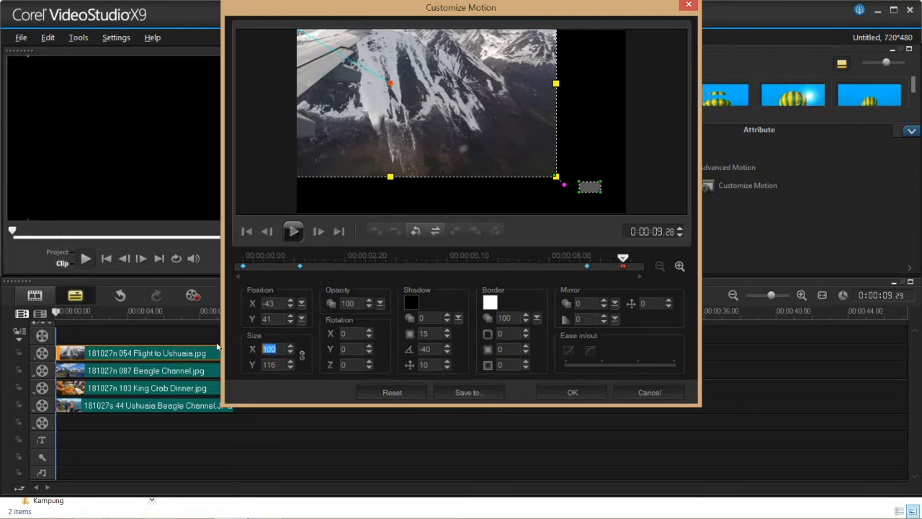
text(50)
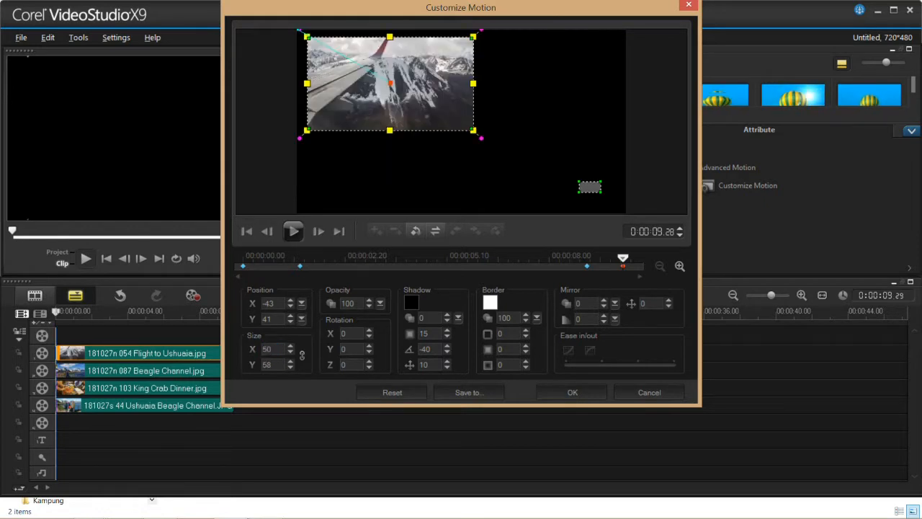
double_click(350, 303)
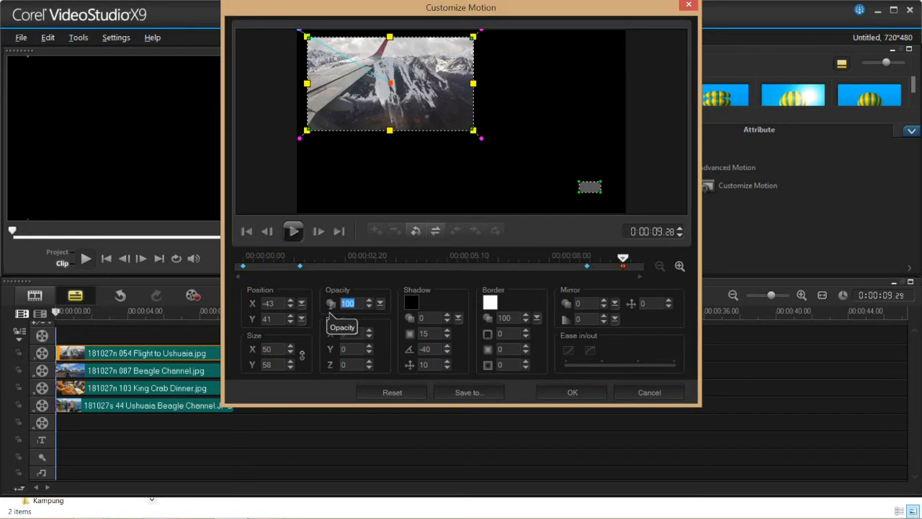
text(0)
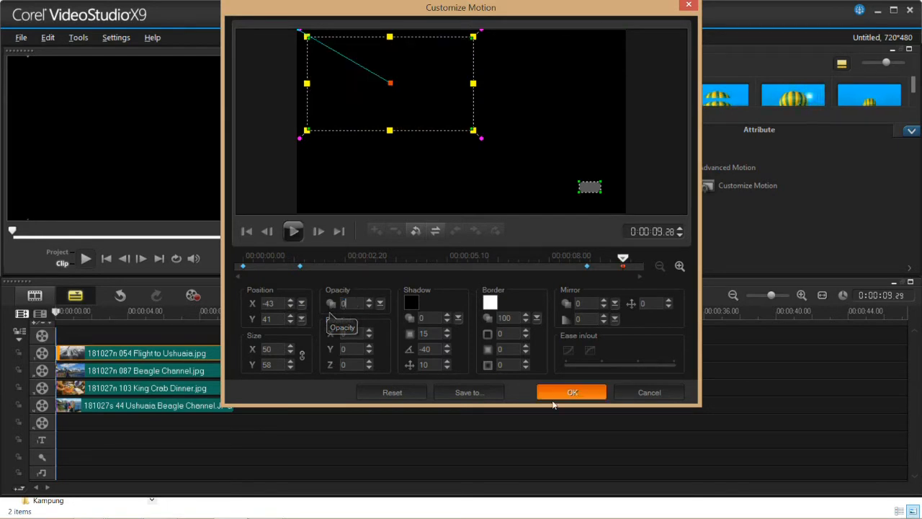
click(585, 392)
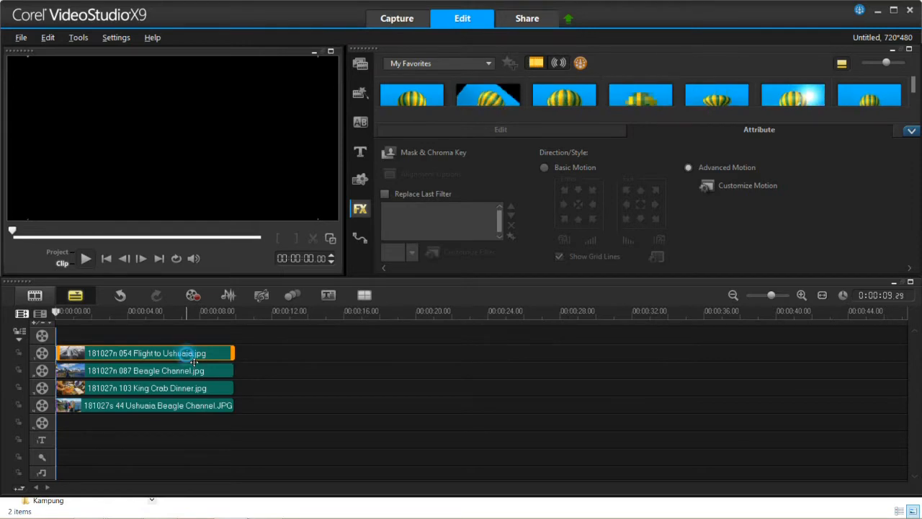
- Reopen the Flight to Ushuaia clip's custom motion and play its preview
click(745, 186)
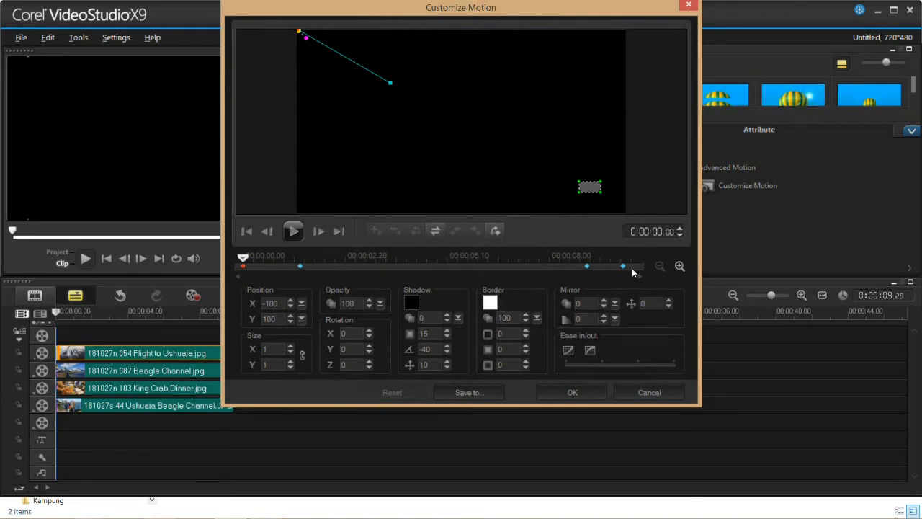
click(294, 232)
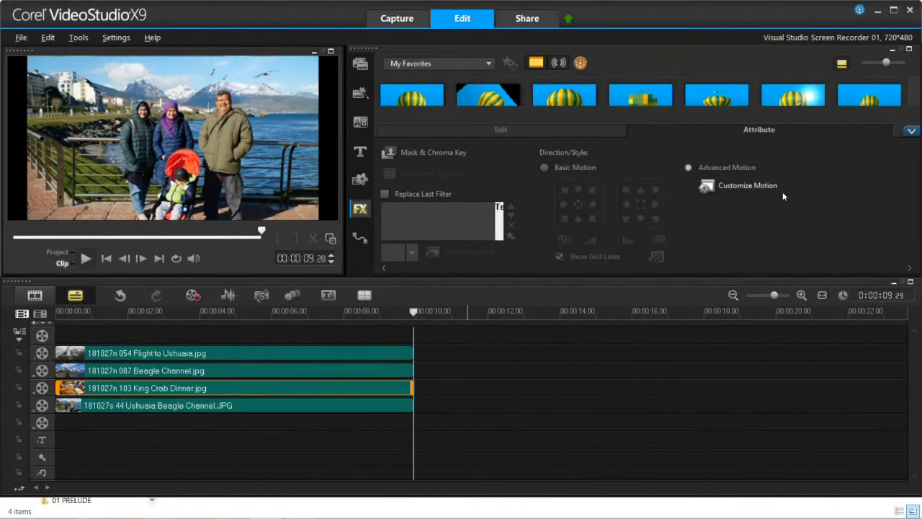
- Add a motion keyframe at 0:00:01.15 for the King Crab Dinner clip and set its size to X 50
click(753, 185)
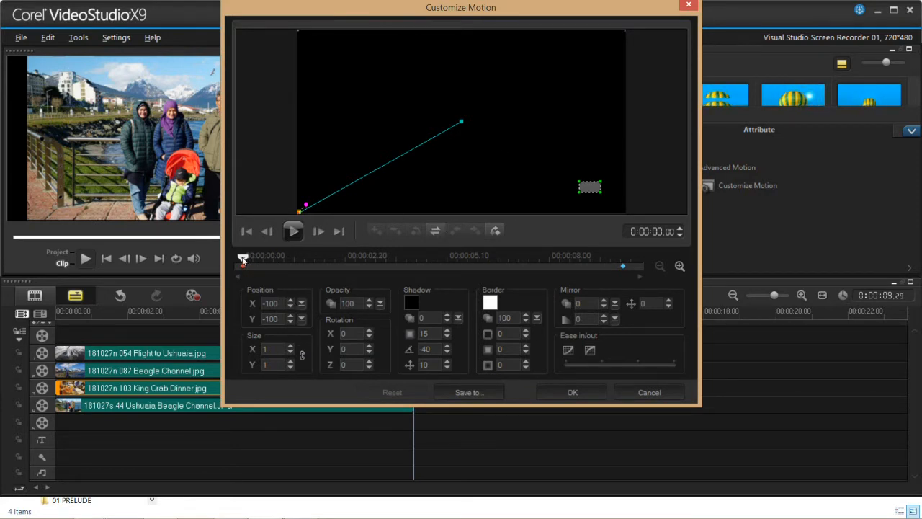
drag(242, 260, 261, 257)
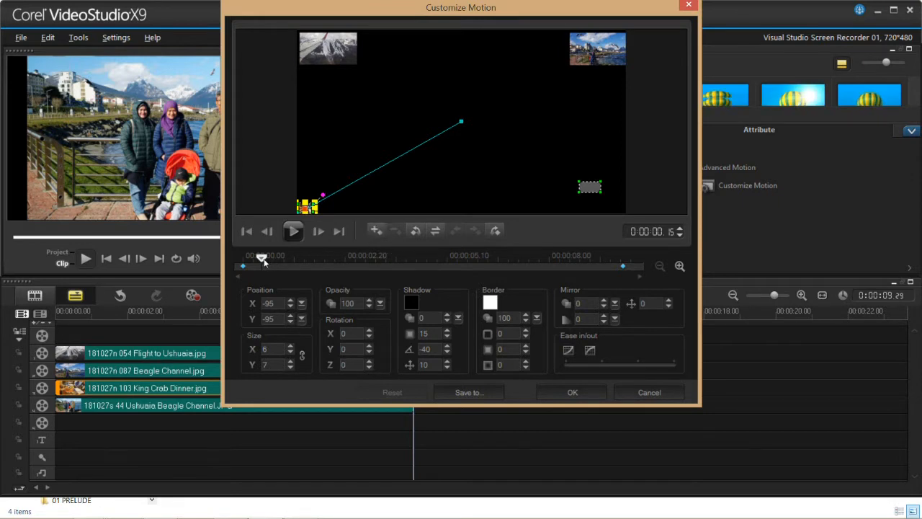
drag(262, 257, 300, 258)
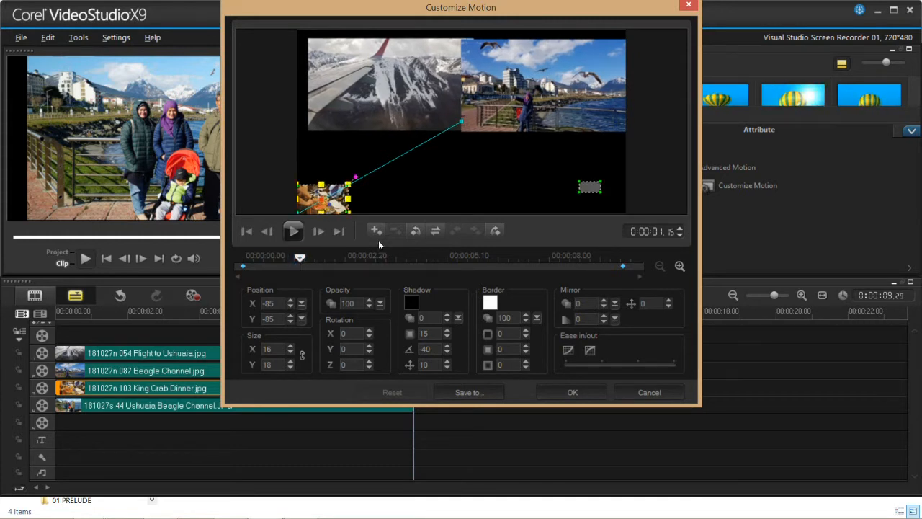
click(376, 230)
double_click(274, 348)
text(50)
- Move the King Crab Dinner photo at the 0:00:01.15 keyframe to position X -40, Y -50
drag(331, 202, 396, 169)
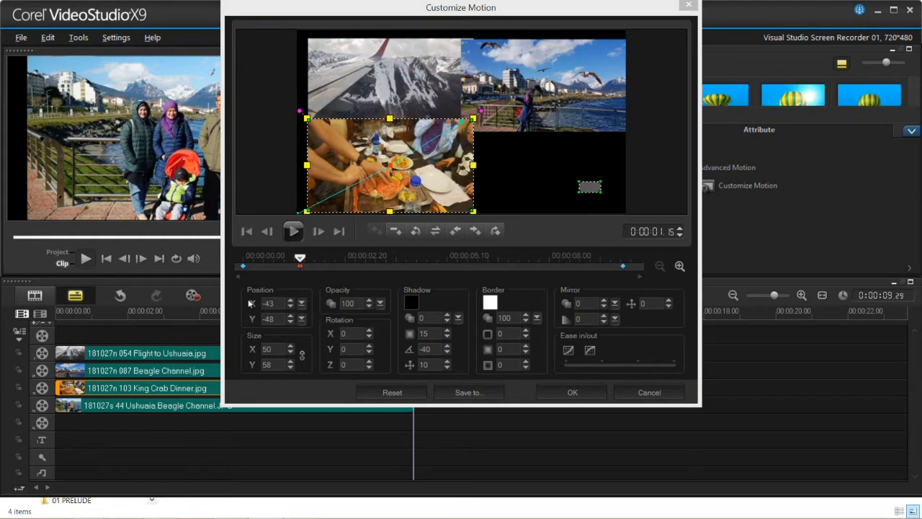
click(290, 300)
click(290, 300)
click(290, 300)
click(290, 321)
click(291, 321)
click(290, 321)
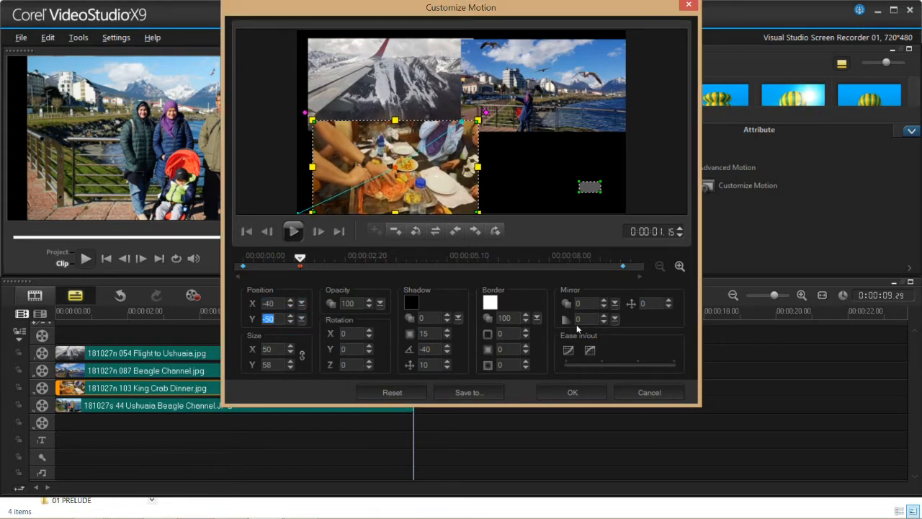
- Add a keyframe at 0:00:09.00 for the King Crab Dinner clip with size X 50
drag(299, 258, 588, 271)
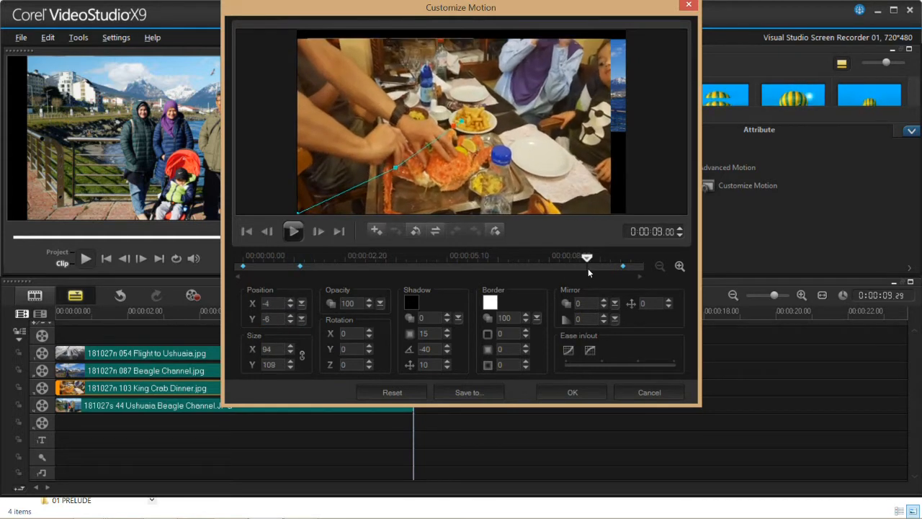
click(377, 232)
drag(279, 350, 190, 342)
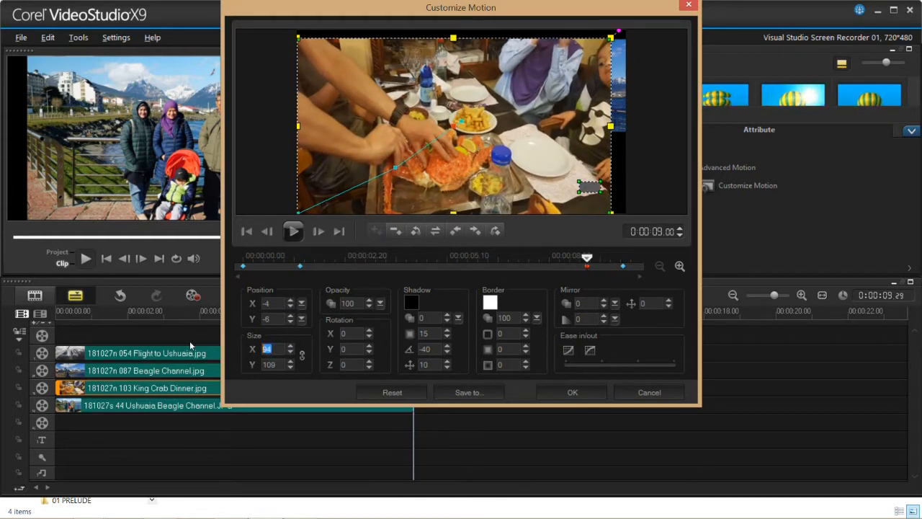
text(50)
- Set the King Crab Dinner photo's position at the 0:00:09.00 keyframe to X -40, Y -50
mouse_move(587, 258)
mouse_down()
mouse_move(298, 259)
mouse_move(587, 260)
mouse_up()
text(40)
key(Tab)
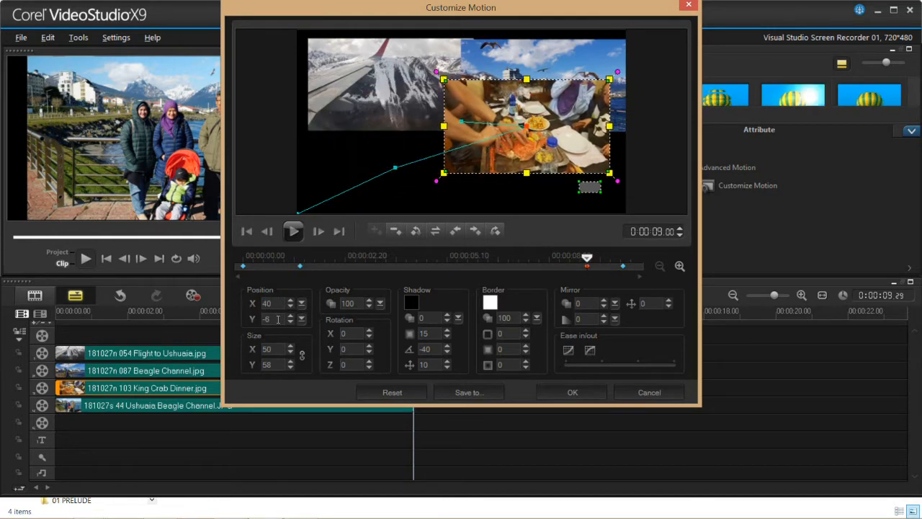
text(50)
click(260, 319)
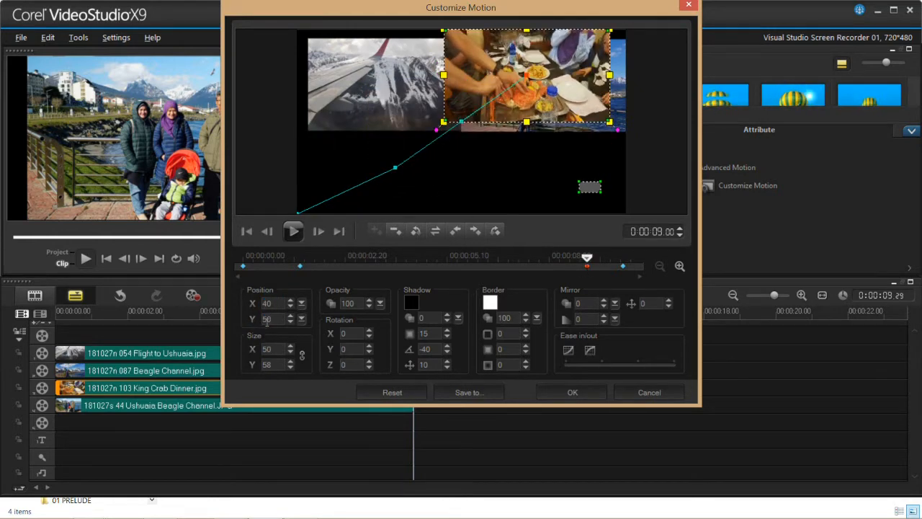
text(-)
click(264, 303)
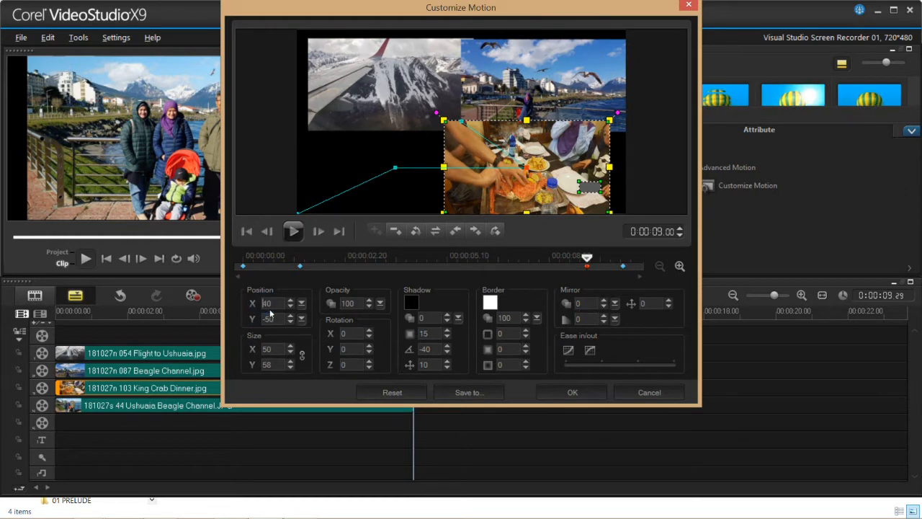
text(-)
- Position the King Crab Dinner photo at X -40, Y -50 at the final keyframe, 0:00:09.28
click(622, 266)
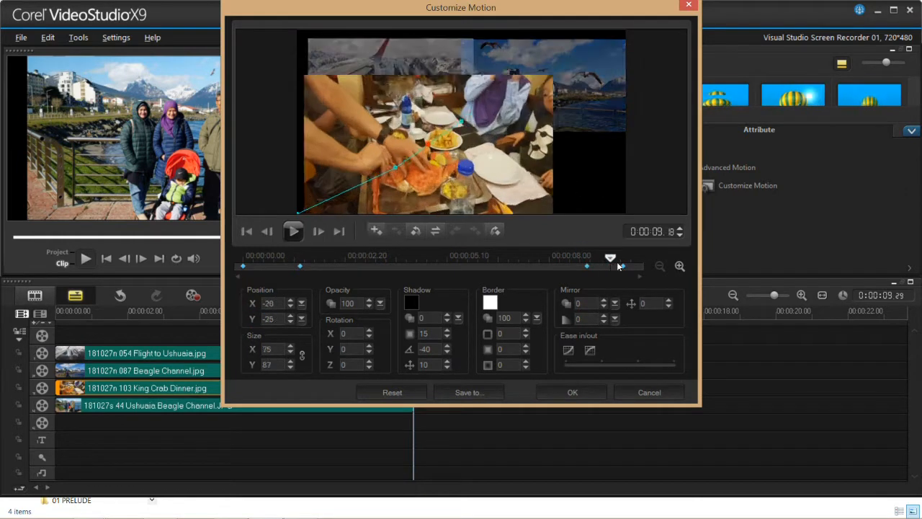
text(-)
drag(270, 319, 247, 319)
text(50)
click(262, 319)
text(-)
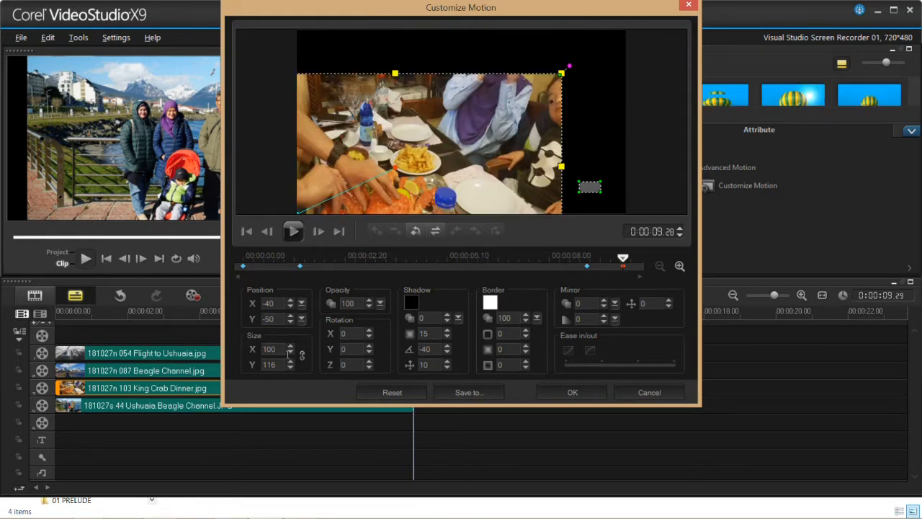
- Give the King Crab Dinner photo size X 50 and opacity 0 at the final keyframe, and apply the motion
drag(287, 350, 262, 349)
text(50)
drag(355, 303, 340, 304)
text(0)
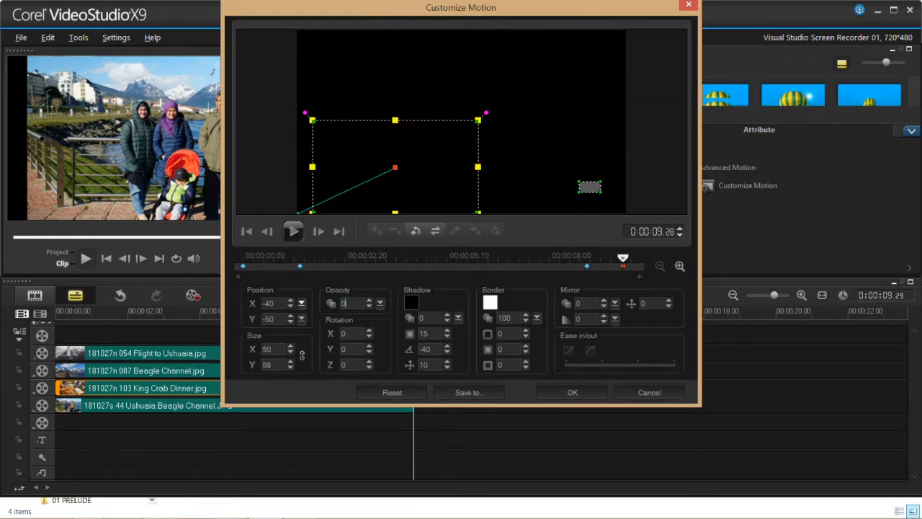
click(571, 392)
- Add a keyframe at 0:00:01.15 to the custom motion of the 44 Ushuaia Beagle Channel clip with size X 50
click(262, 405)
click(757, 189)
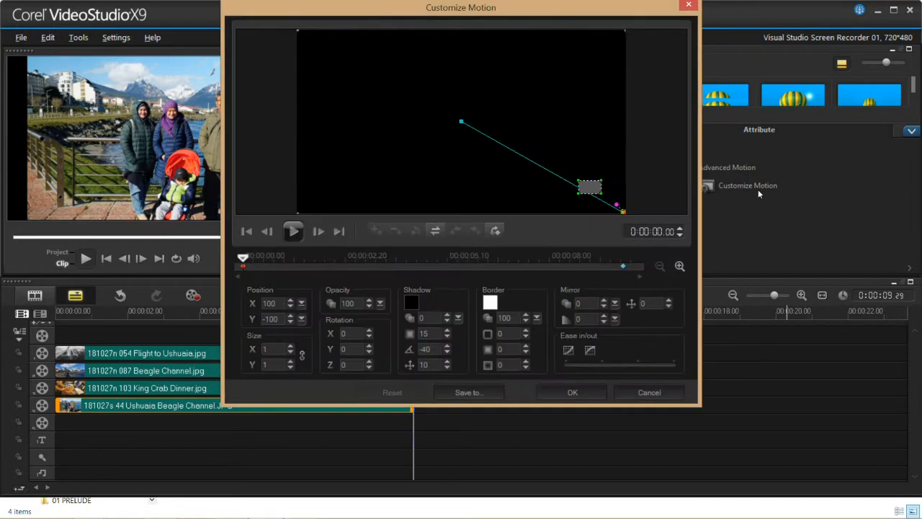
drag(244, 258, 299, 262)
double_click(300, 263)
drag(282, 350, 227, 351)
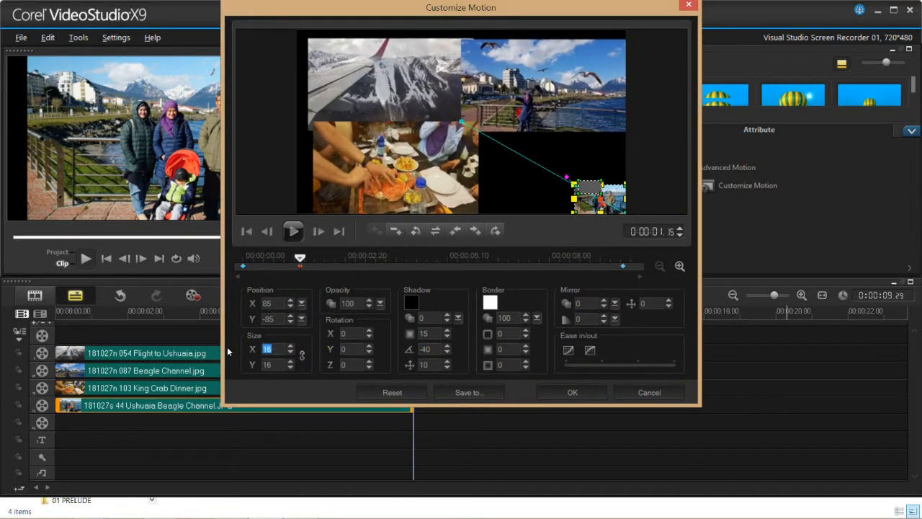
text(50)
- Position the 44 Ushuaia Beagle Channel photo at X 49, Y -50 at the 0:00:01.15 keyframe
drag(571, 188, 514, 159)
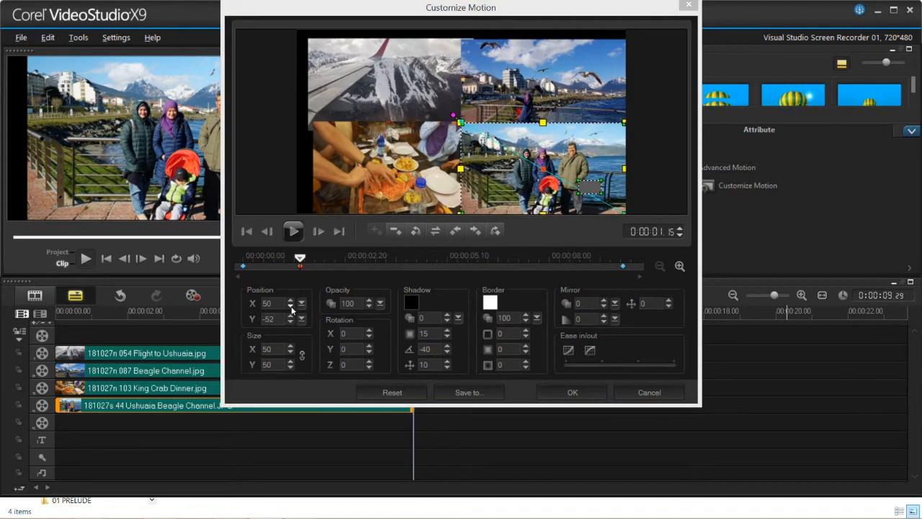
click(290, 307)
click(290, 321)
click(290, 315)
double_click(290, 315)
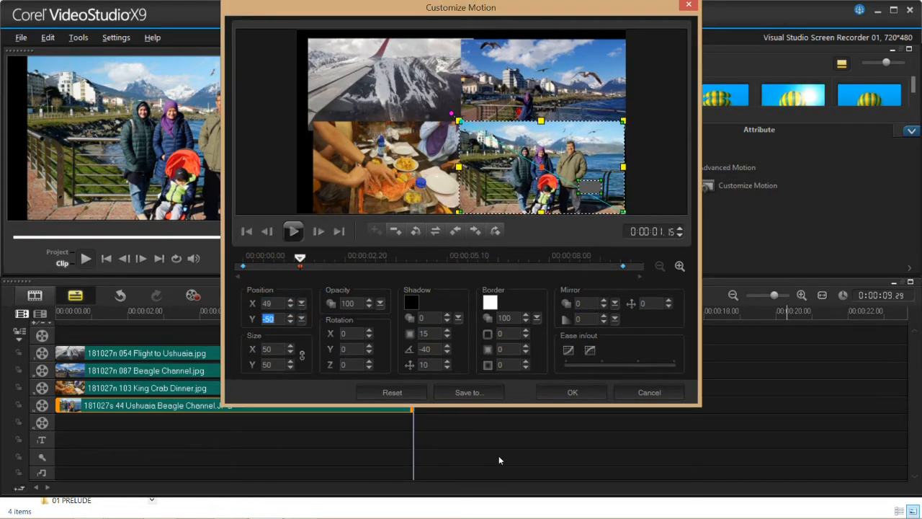
- Add a keyframe at 0:00:09.00 for the 44 Ushuaia Beagle Channel photo with size X 50 and position X 50, Y -50
drag(300, 261, 587, 259)
click(375, 230)
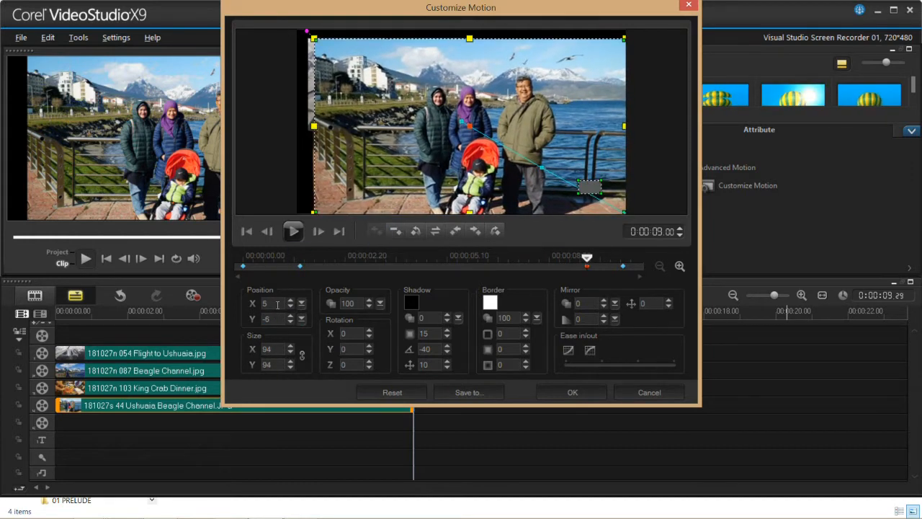
text(0)
text(40)
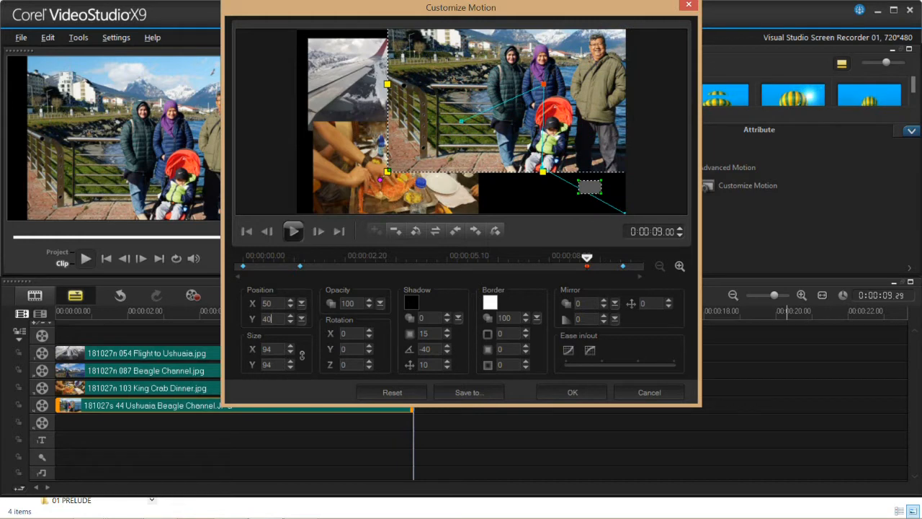
key(Left)
text(-)
double_click(268, 348)
text(50)
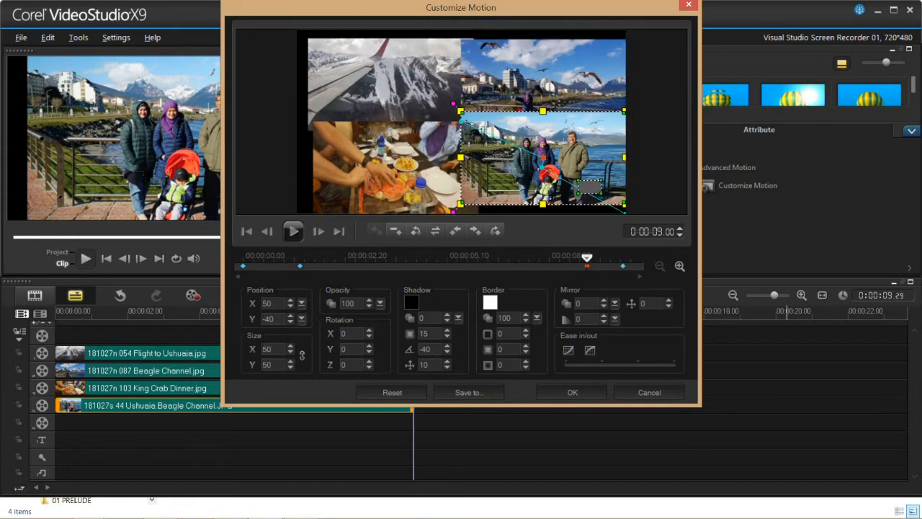
drag(549, 163, 551, 172)
click(291, 306)
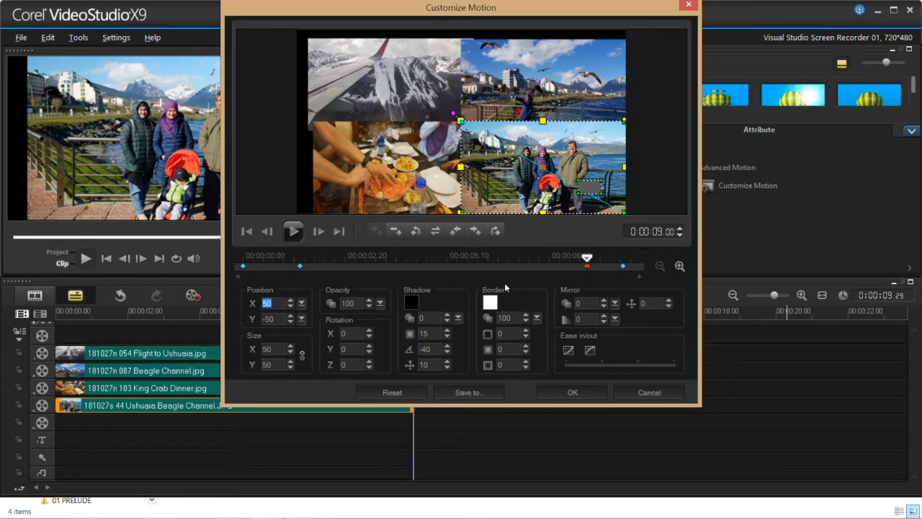
- Set the 44 Ushuaia Beagle Channel photo's position at the final keyframe, 0:00:09.28, to X 50, Y -40
click(622, 265)
double_click(271, 304)
text(50)
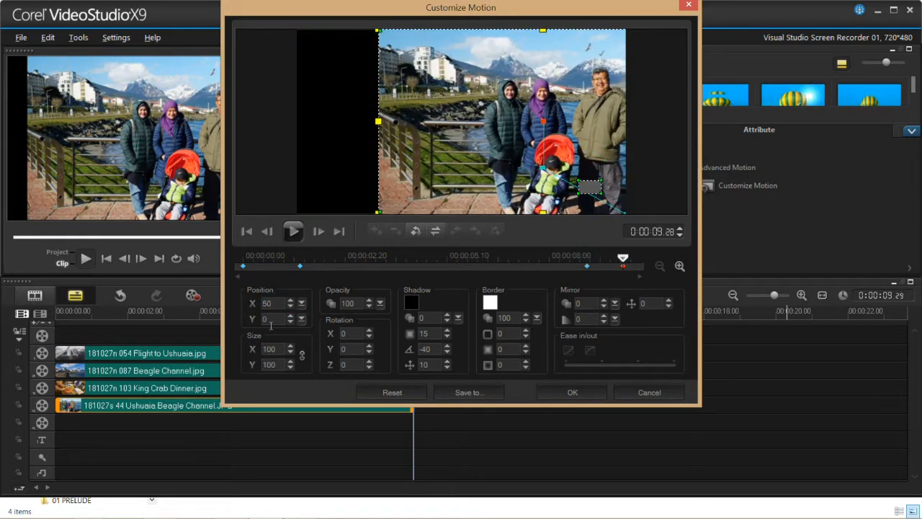
double_click(269, 319)
text(40)
click(263, 319)
text(-)
- Give the 44 Ushuaia Beagle Channel photo size X 50 and opacity 0 at the final keyframe, and apply the motion
drag(275, 349, 198, 356)
text(50)
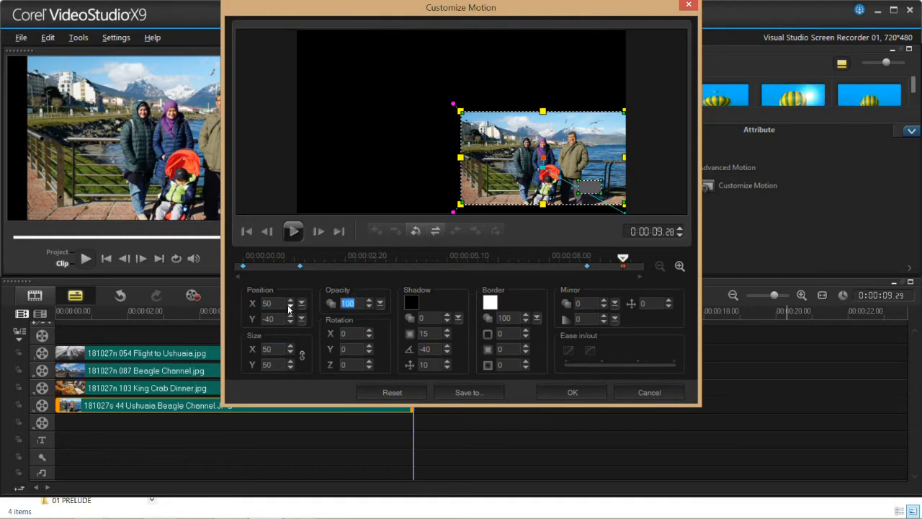
click(573, 392)
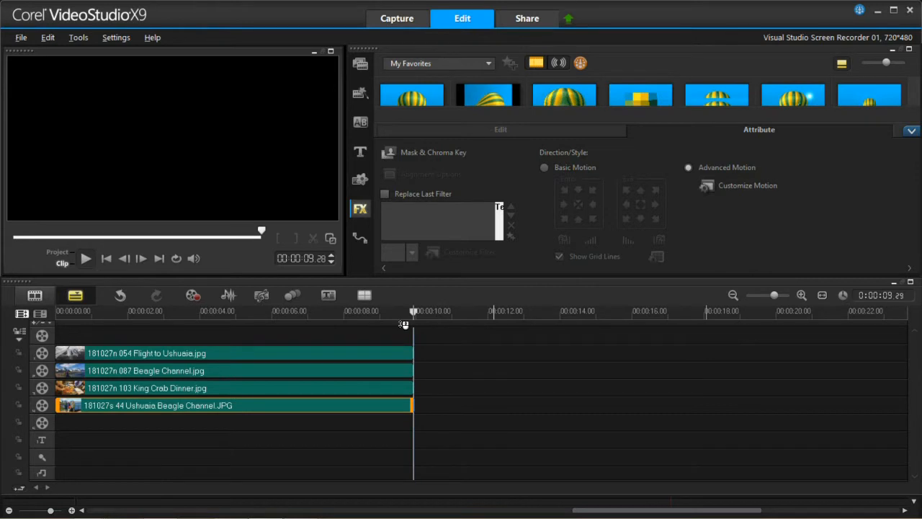
- Reopen the 44 Ushuaia Beagle Channel clip's custom motion and scrub through it to check how the four photos grow into the split layout
click(749, 186)
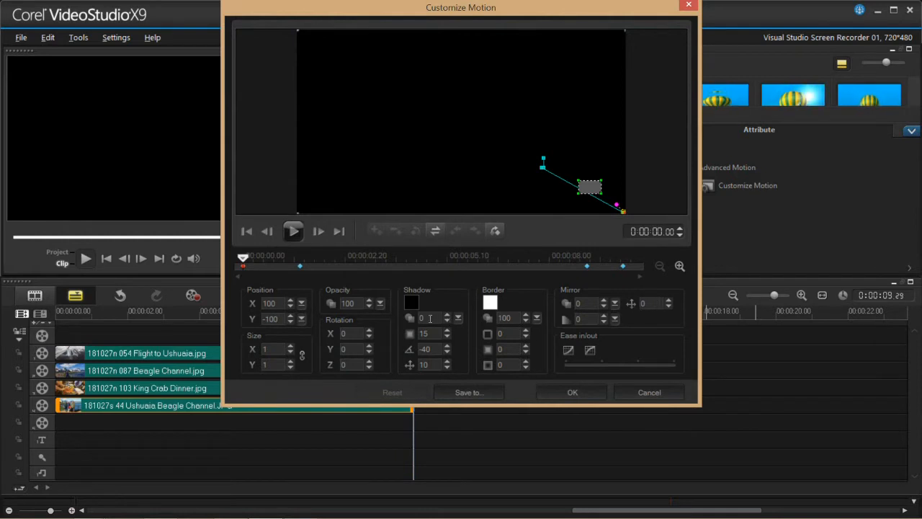
drag(245, 257, 506, 290)
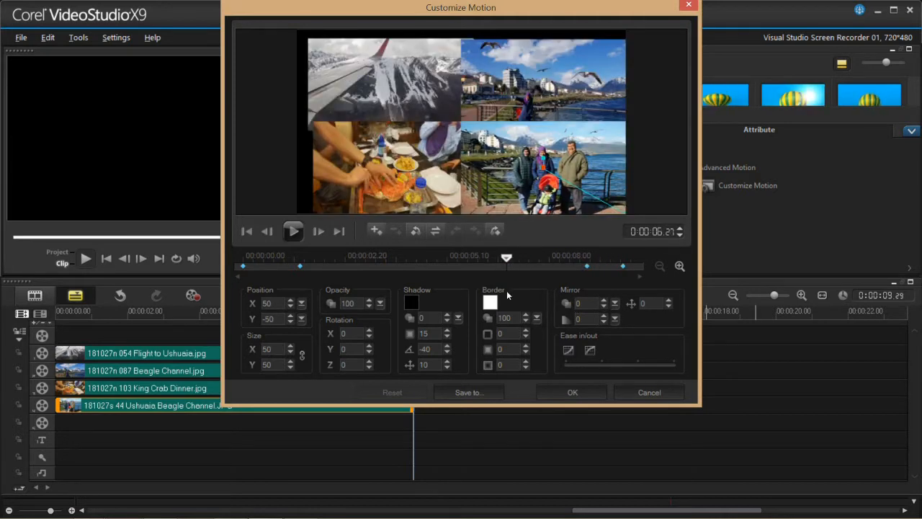
click(587, 393)
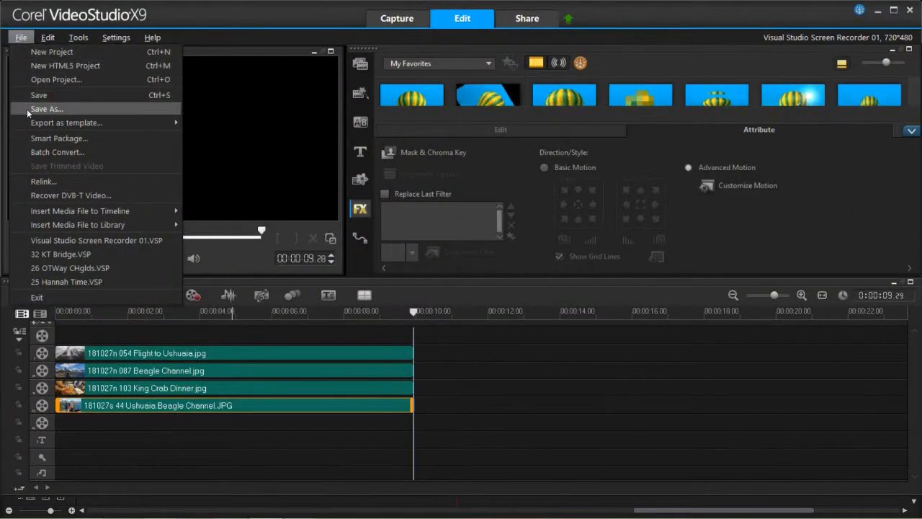
- Export the project as an Instant Project Template named Visual Studio Screen Recorder 01 in the Custom category, without saving the current project
mouse_move(93, 128)
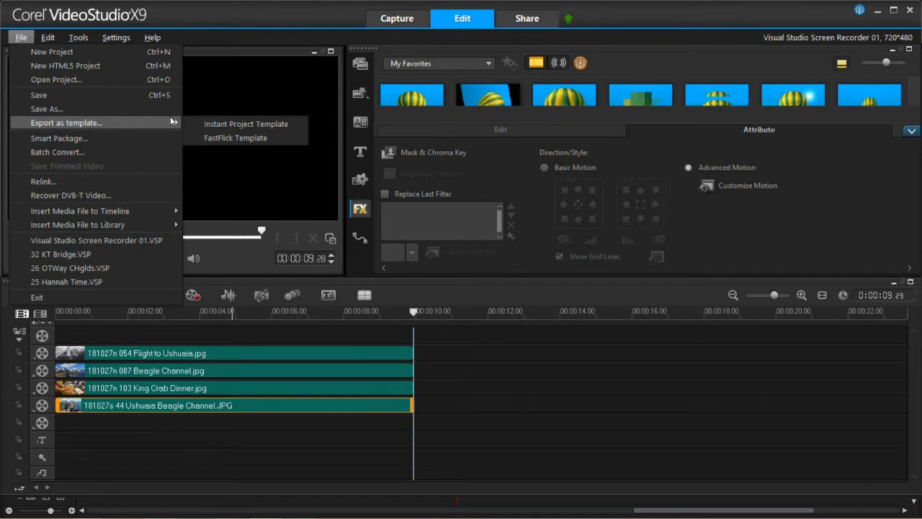
click(226, 124)
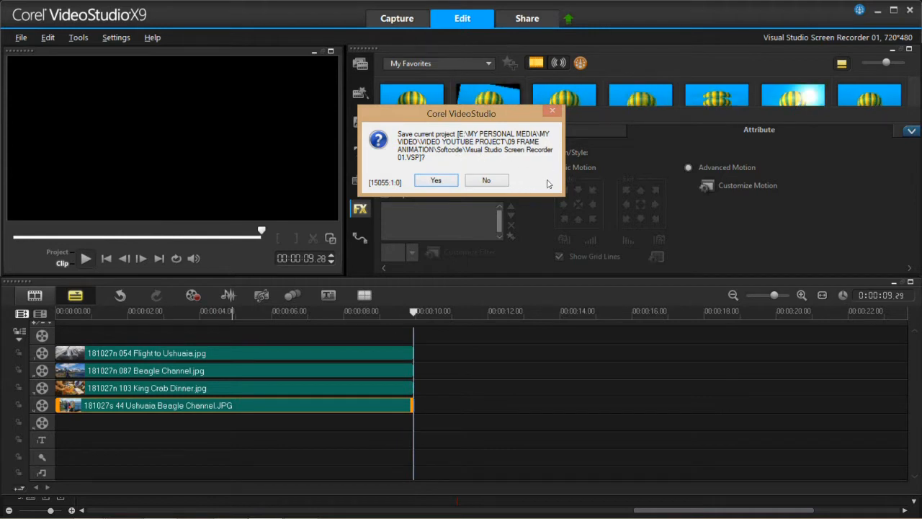
click(494, 182)
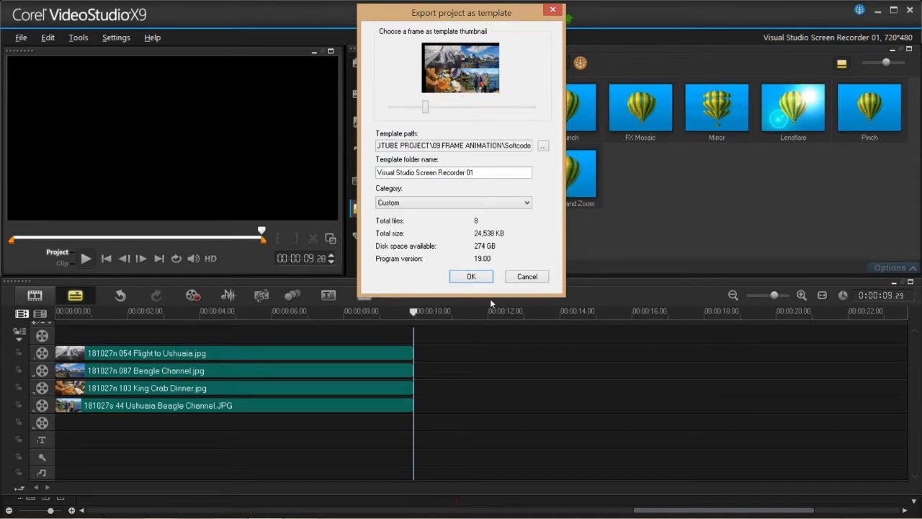
click(471, 278)
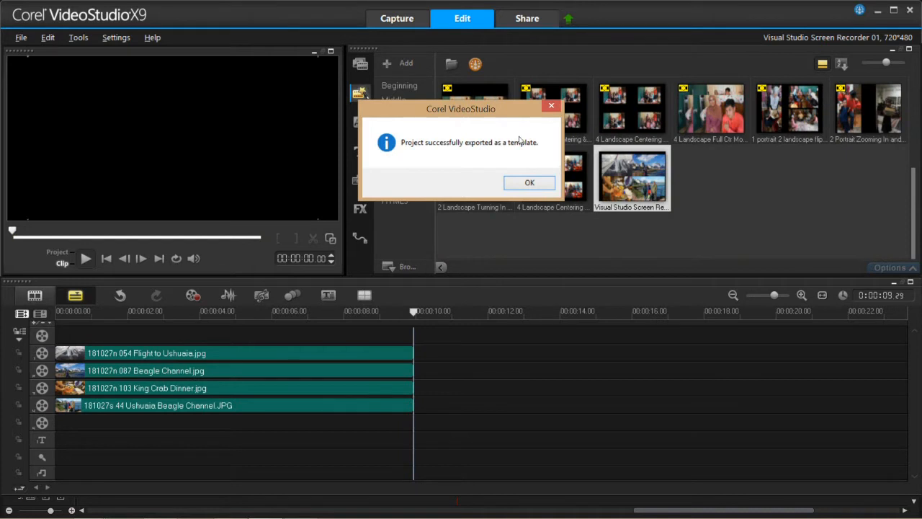
click(535, 184)
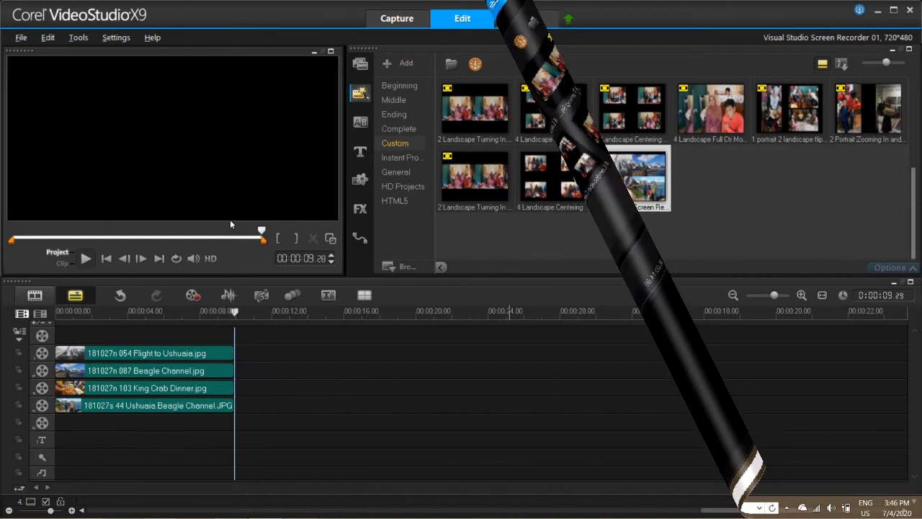
- In the 44 Ushuaia Beagle Channel clip's custom motion, set opacity 100 and size X 100 at the final keyframe, 0:00:09.28
click(156, 404)
click(156, 404)
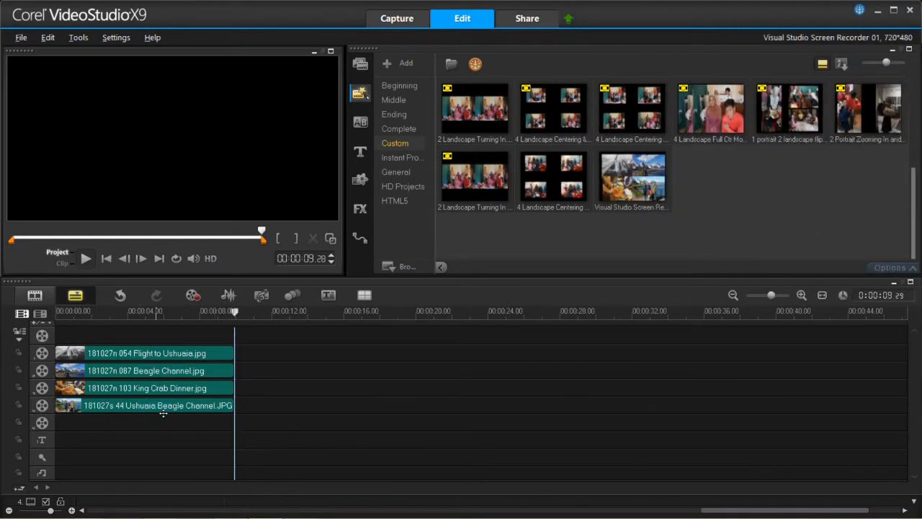
click(156, 405)
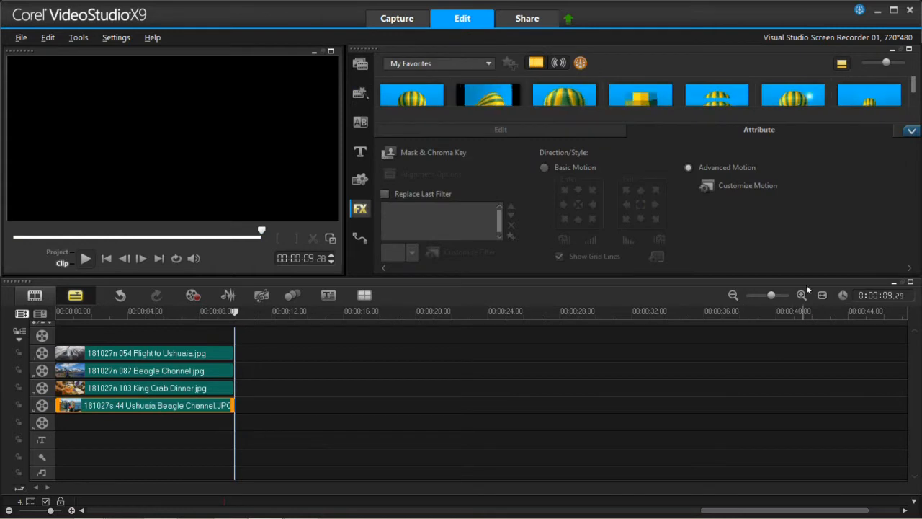
click(756, 185)
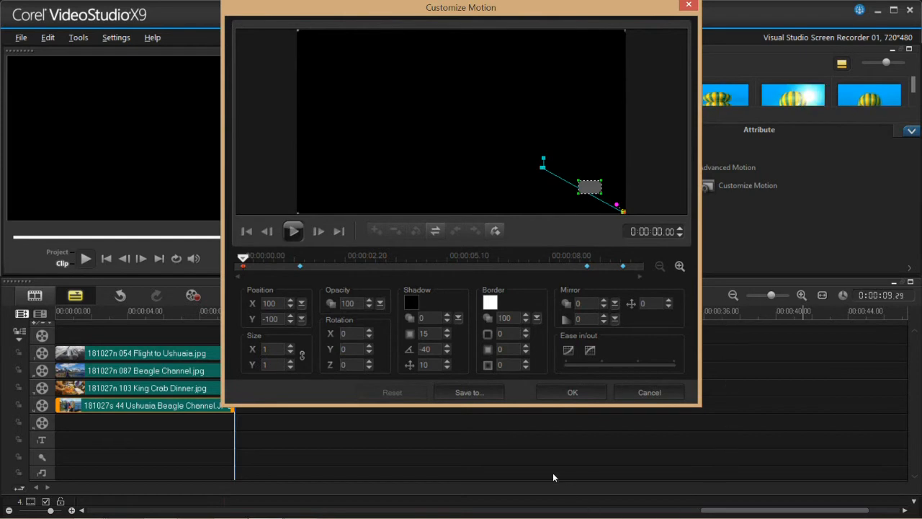
drag(243, 258, 589, 272)
click(588, 273)
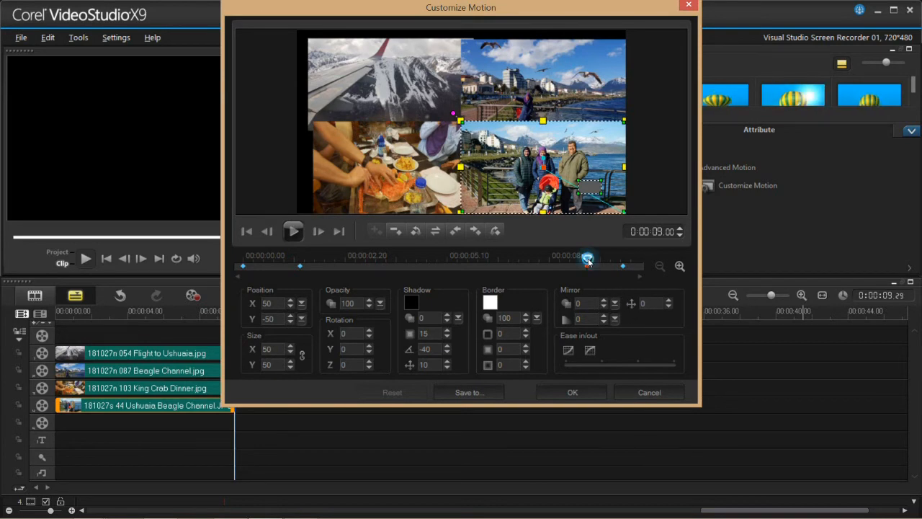
drag(587, 261, 624, 271)
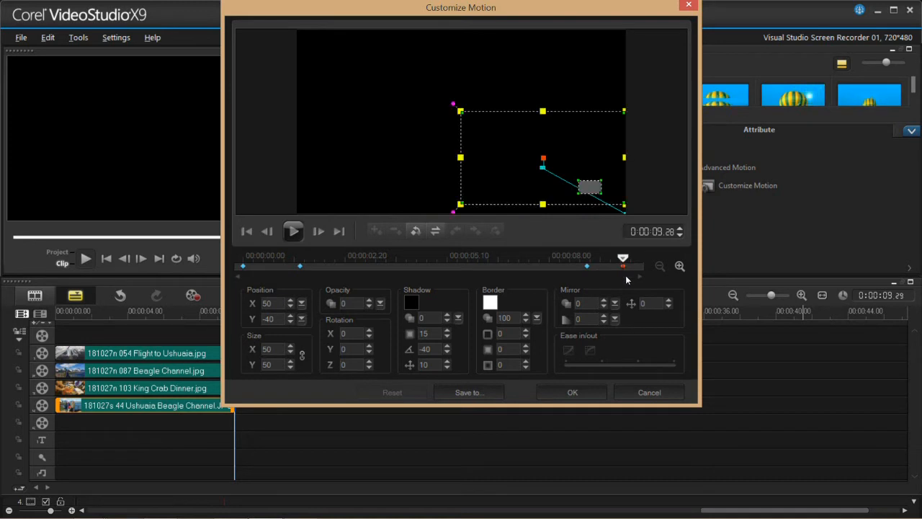
click(345, 304)
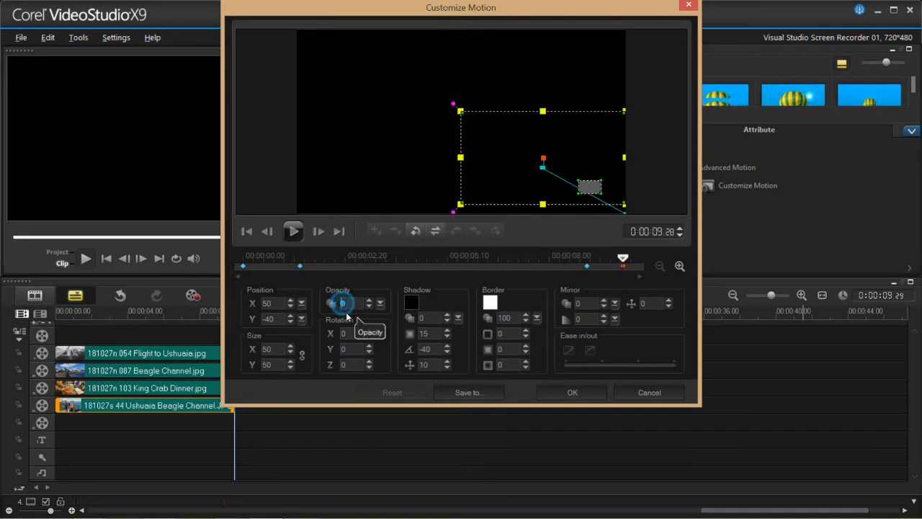
text(1)
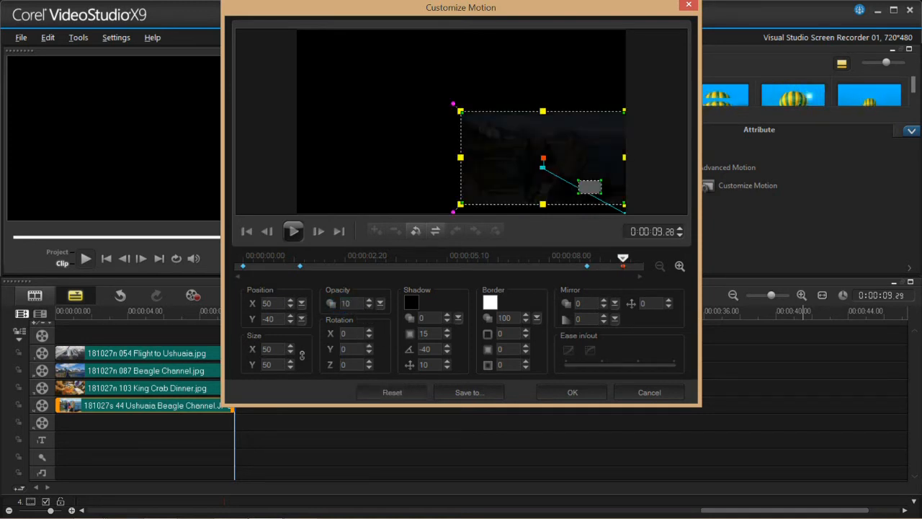
text(0)
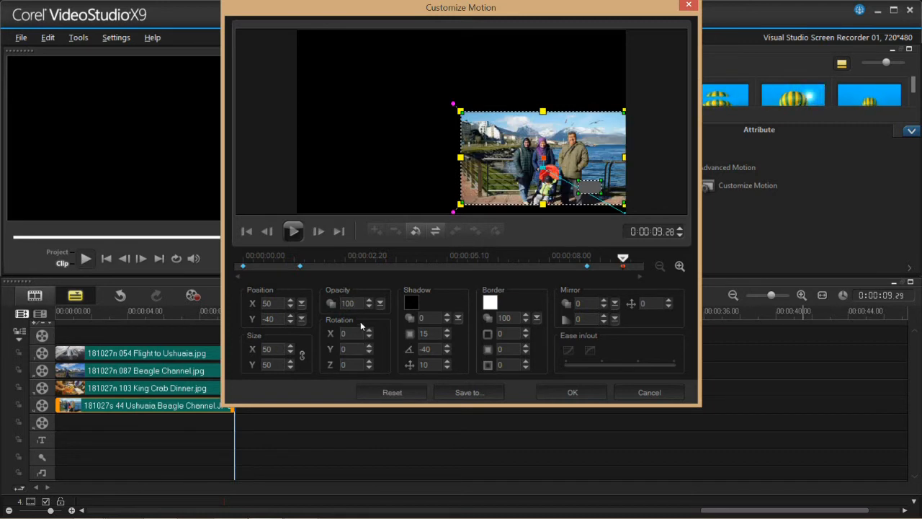
double_click(274, 351)
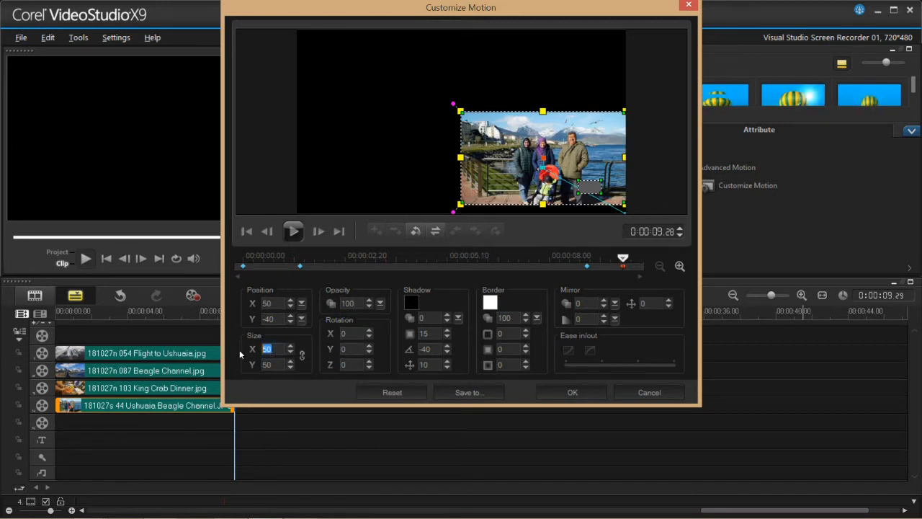
text(100)
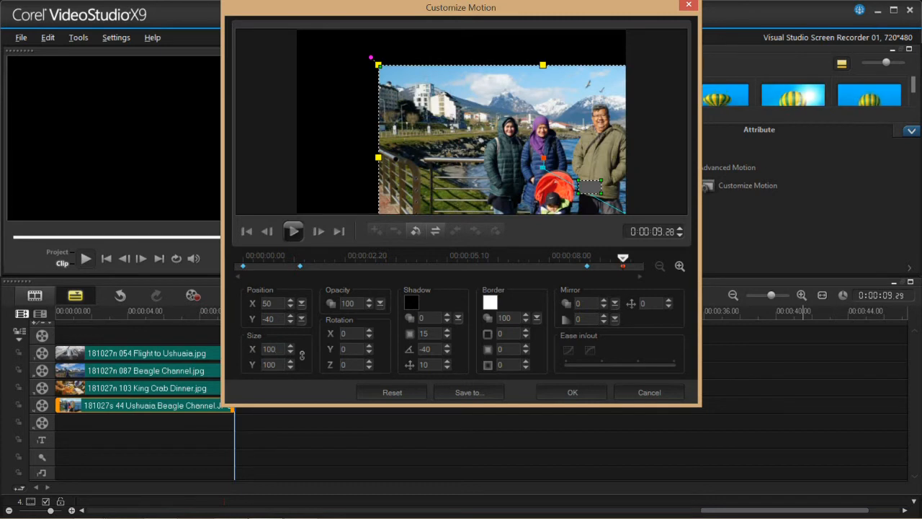
- Centre the 44 Ushuaia Beagle Channel photo at X 0, Y 0 at the final keyframe, check the motion and apply it
double_click(274, 303)
text(0)
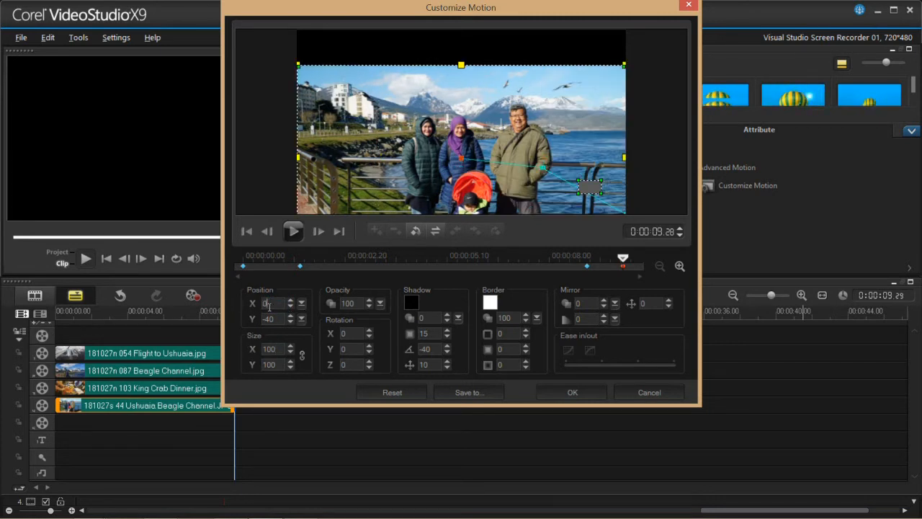
double_click(270, 318)
text(0)
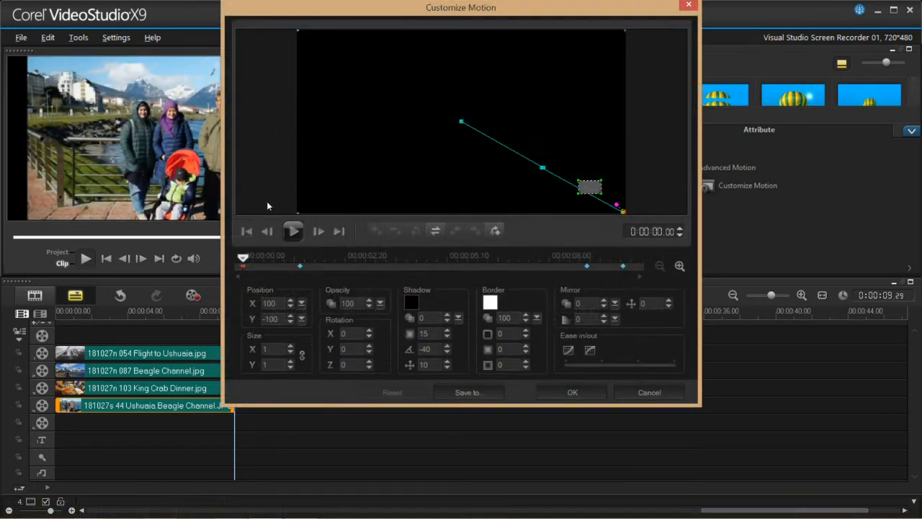
drag(243, 257, 625, 287)
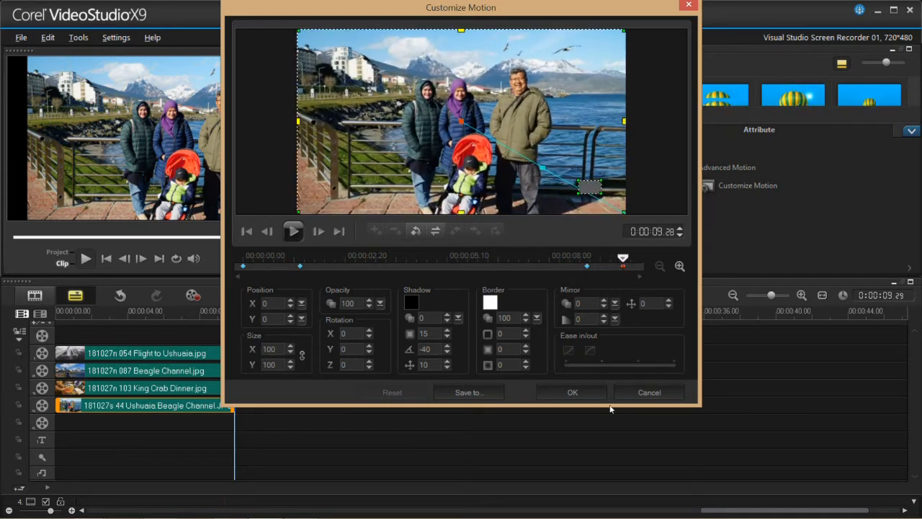
click(584, 392)
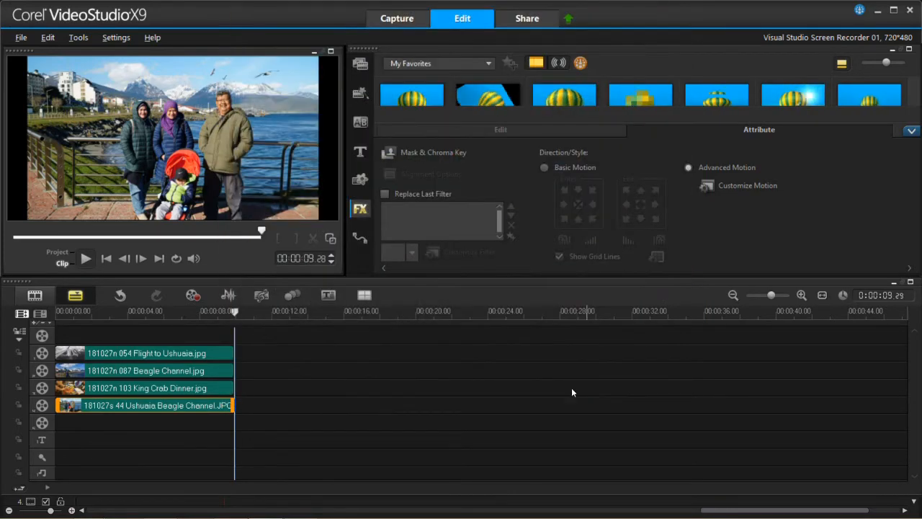